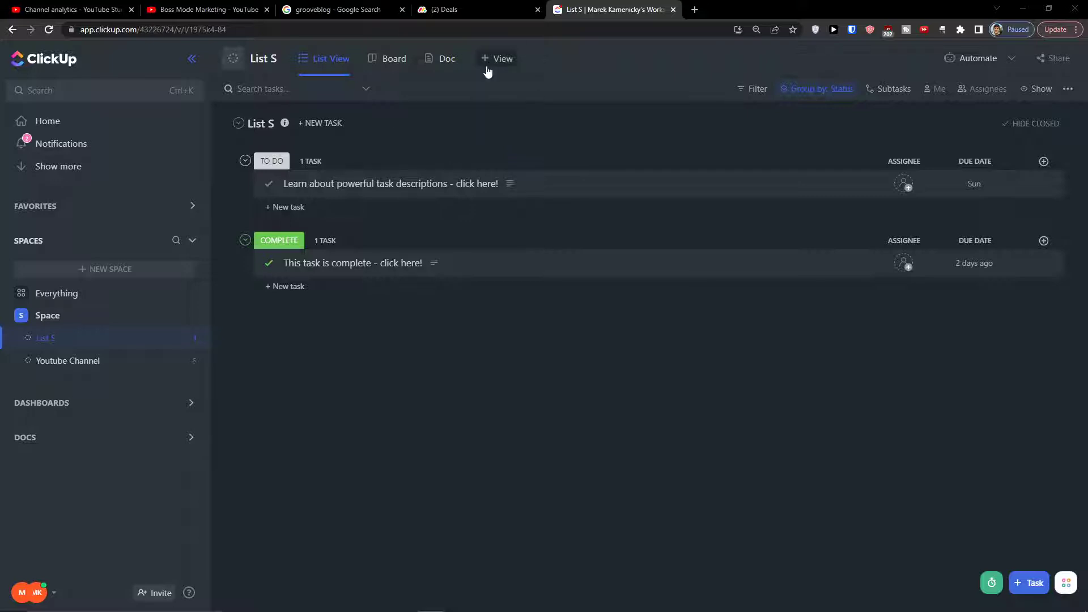
Show List S's new-view picker with task view types and pages like Whiteboard and Doc
click(488, 66)
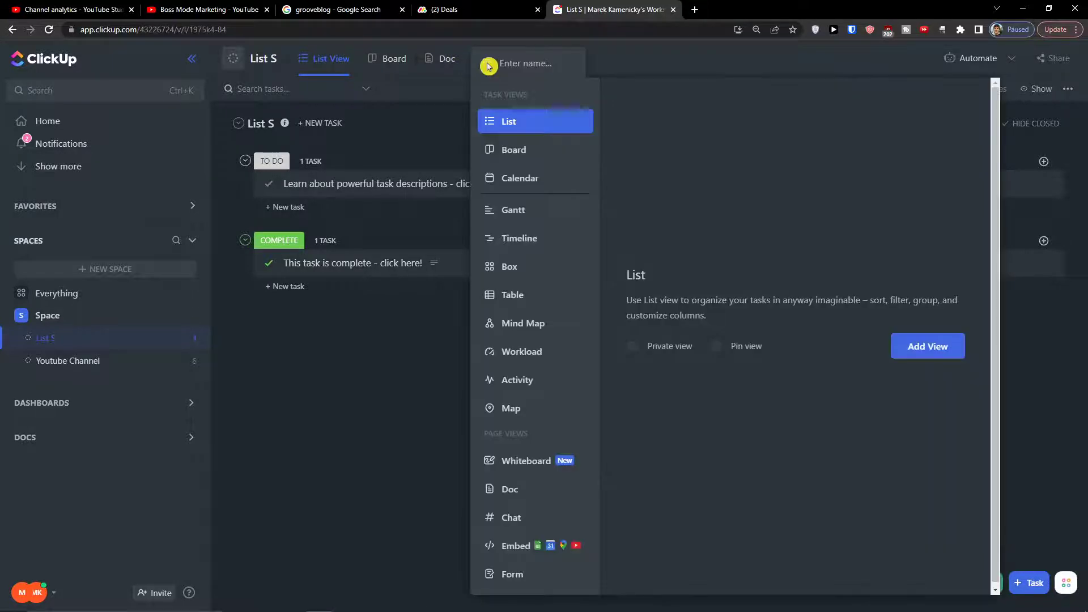
Add a Timeline view to the Youtube Channel list, showing its August 2022 tasks as date bars
click(507, 244)
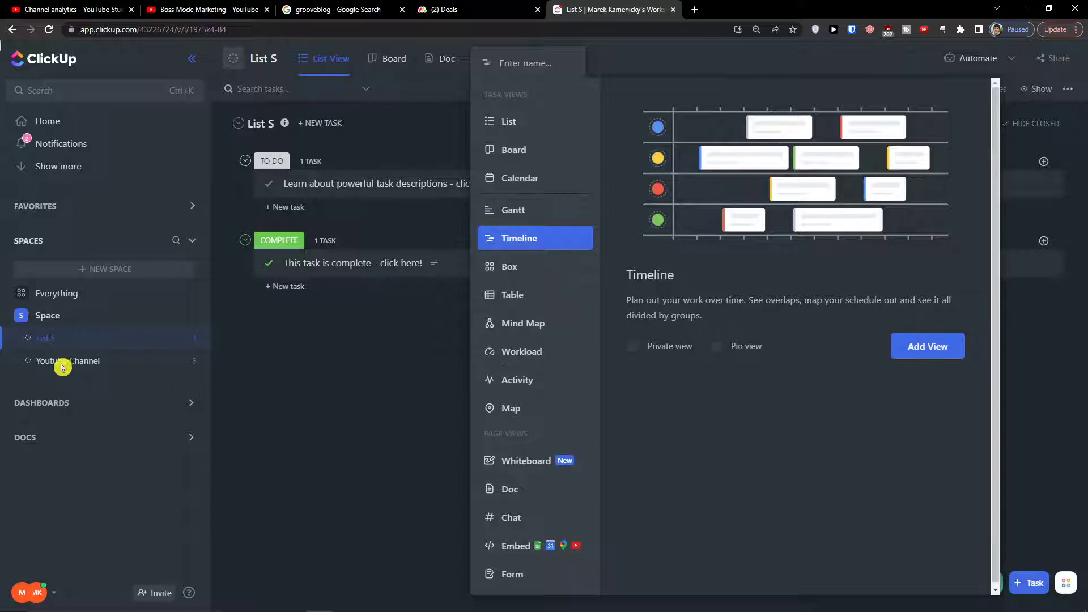
click(68, 362)
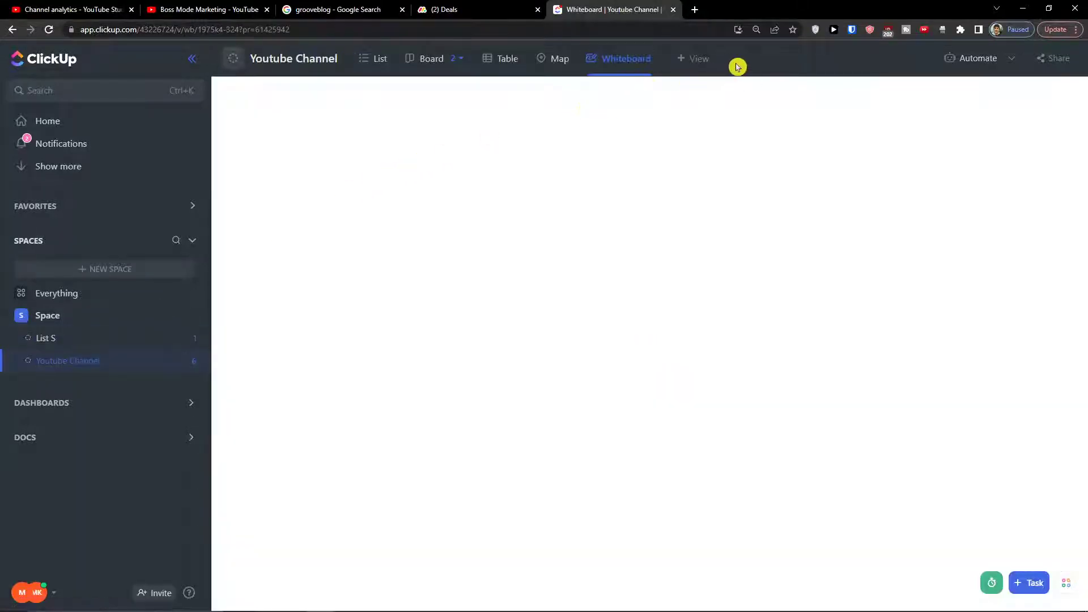
click(703, 62)
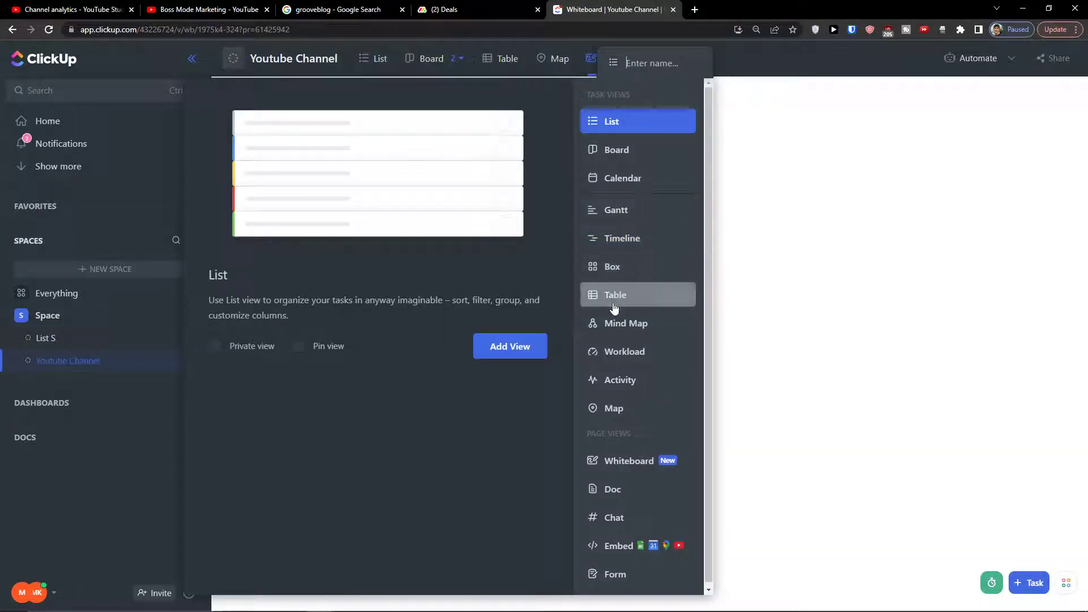
click(619, 240)
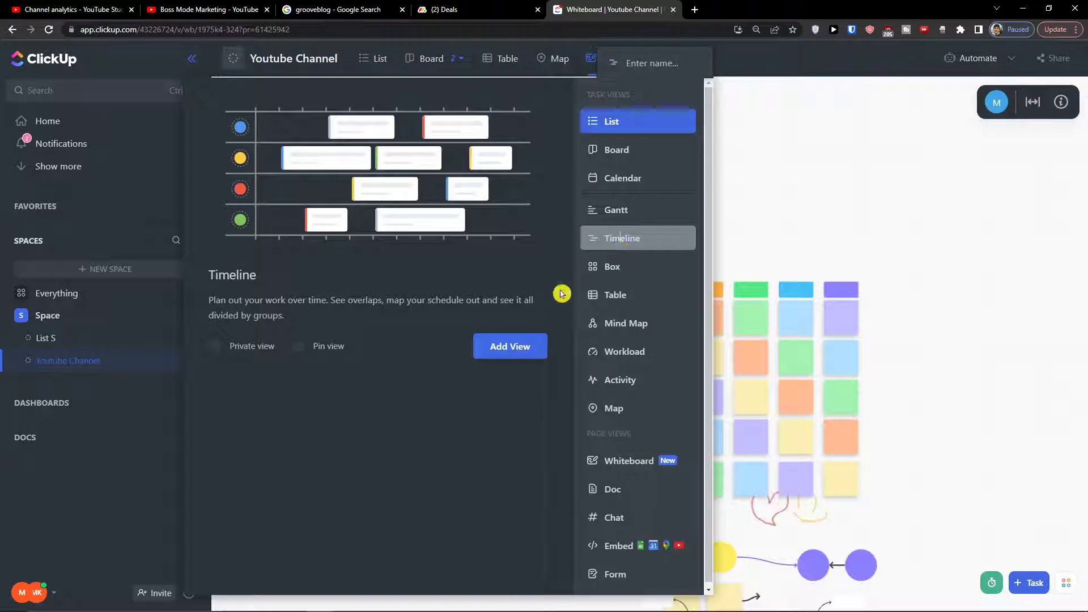
click(493, 356)
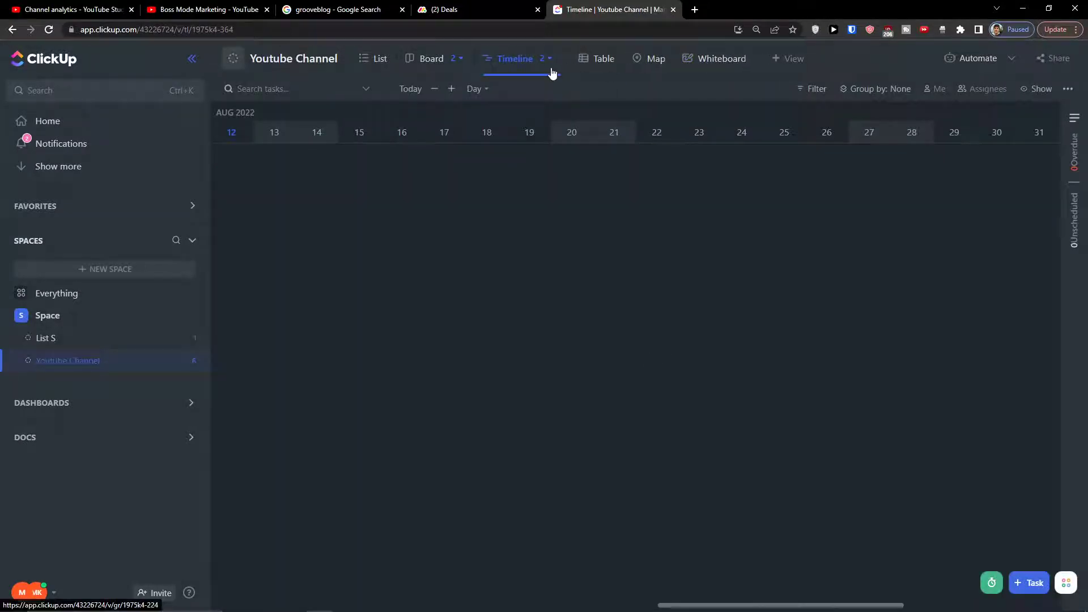
click(552, 67)
click(566, 595)
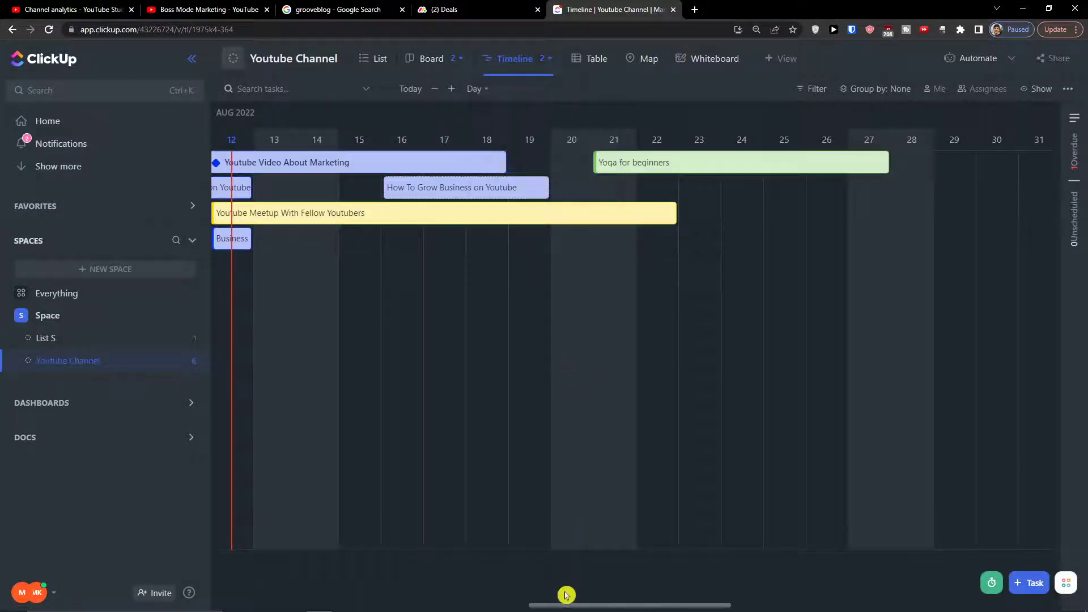
drag(577, 603, 525, 602)
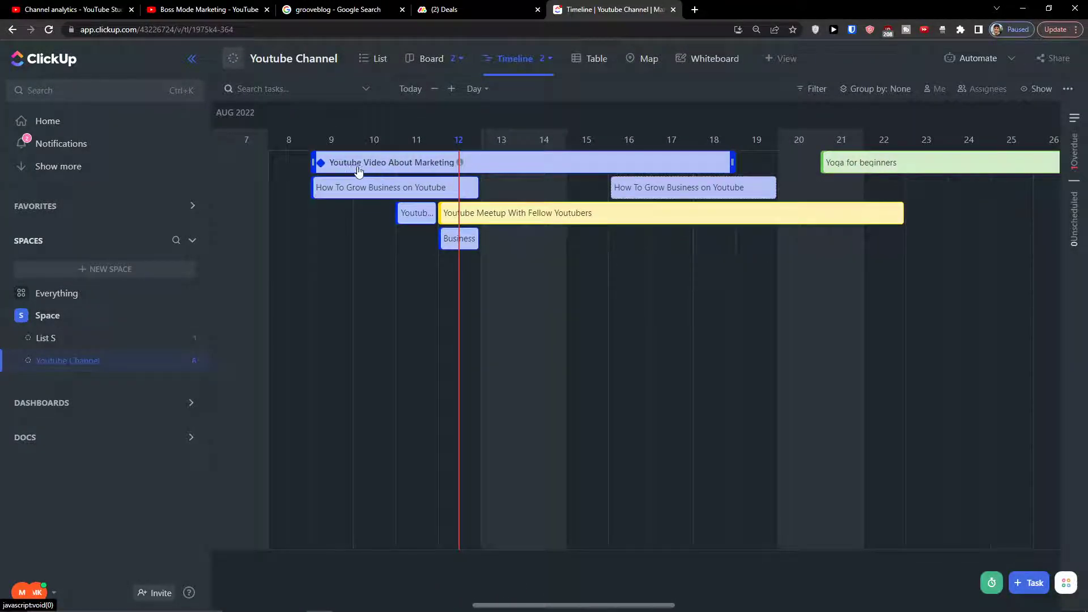
mouse_move(472, 239)
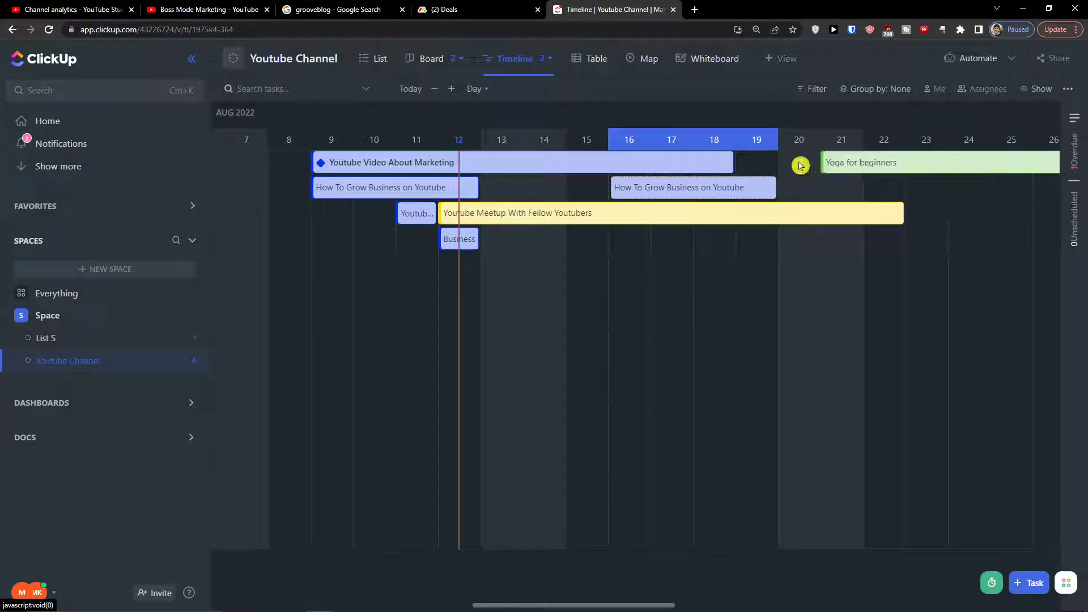
click(400, 99)
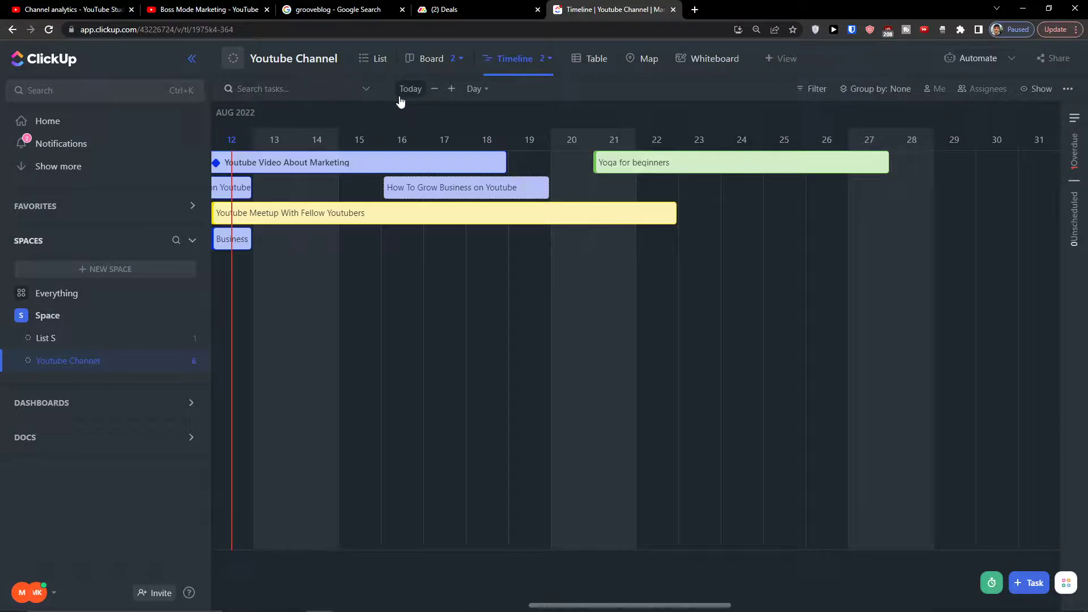
click(433, 91)
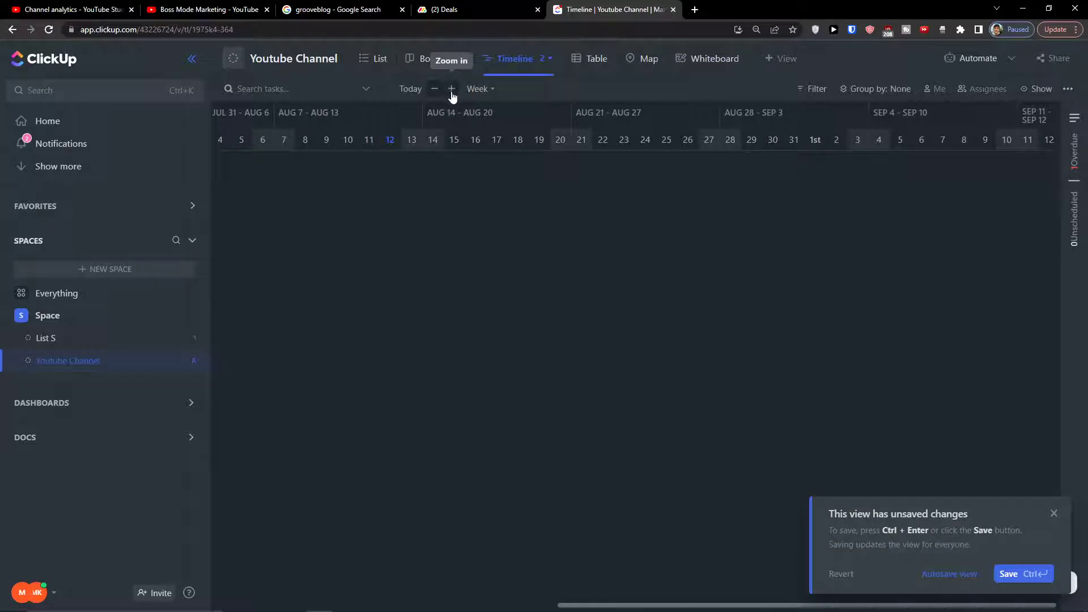
click(452, 90)
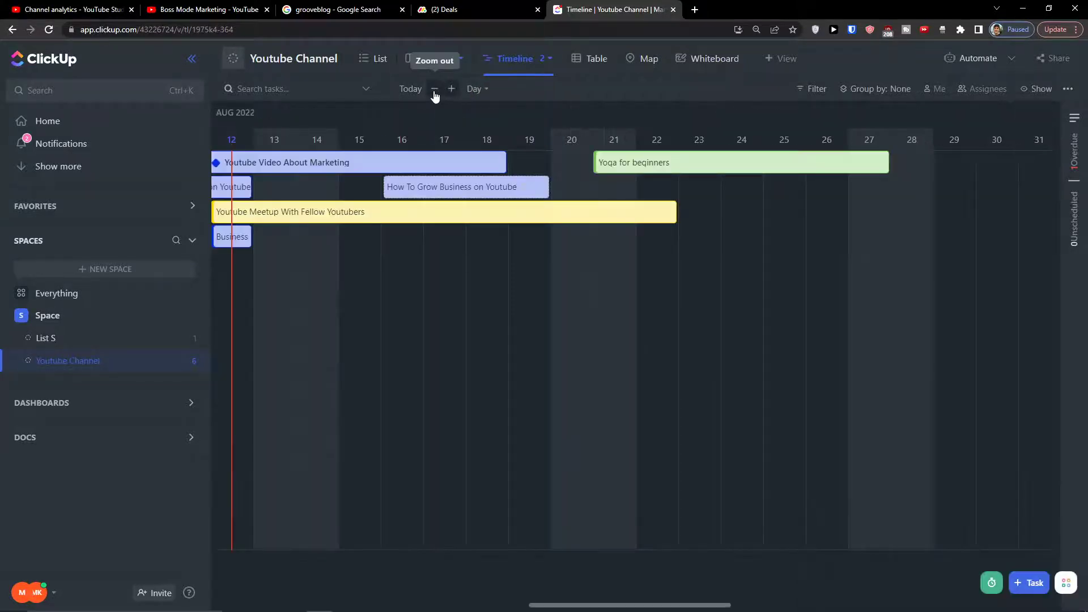
click(441, 94)
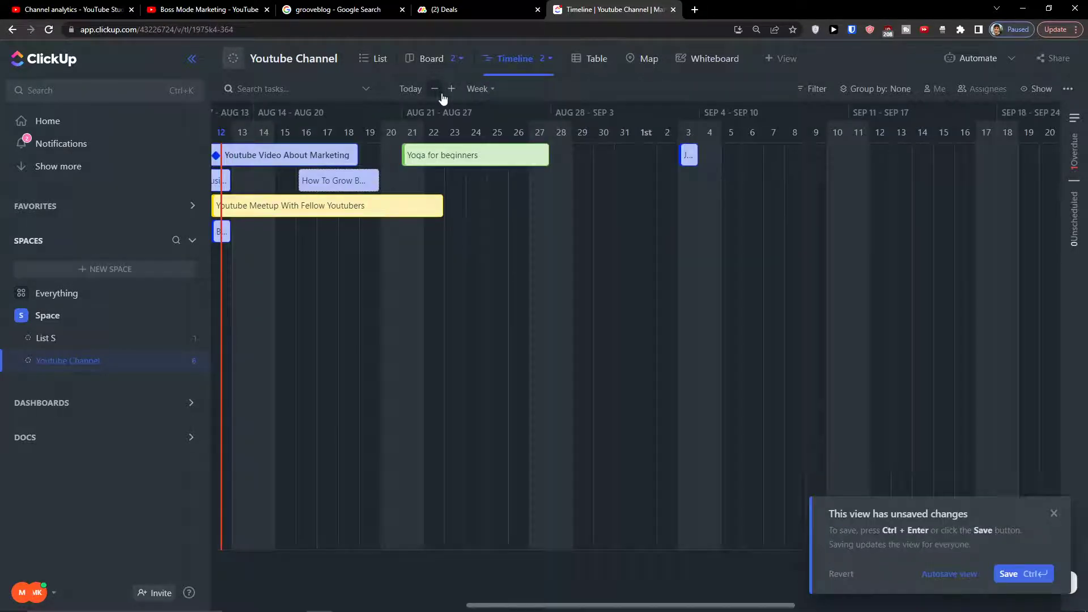
click(434, 90)
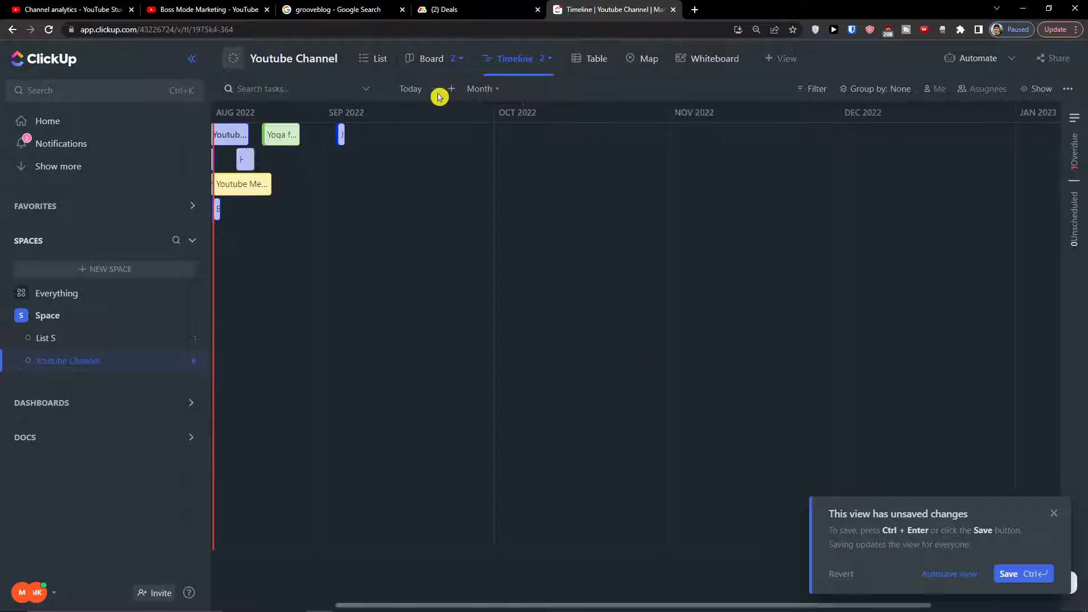
click(452, 93)
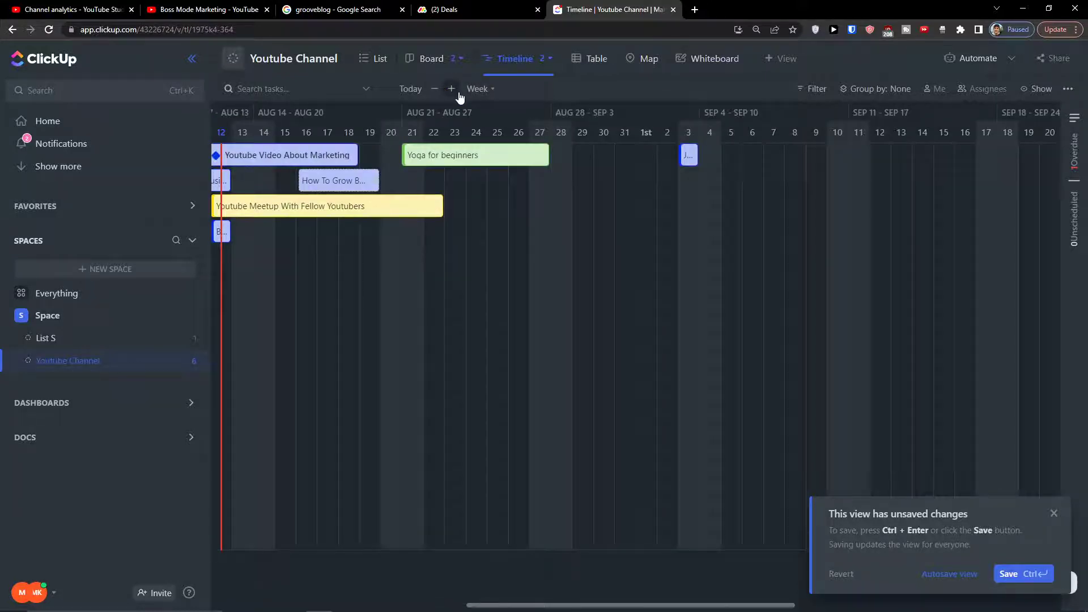
click(459, 94)
click(289, 298)
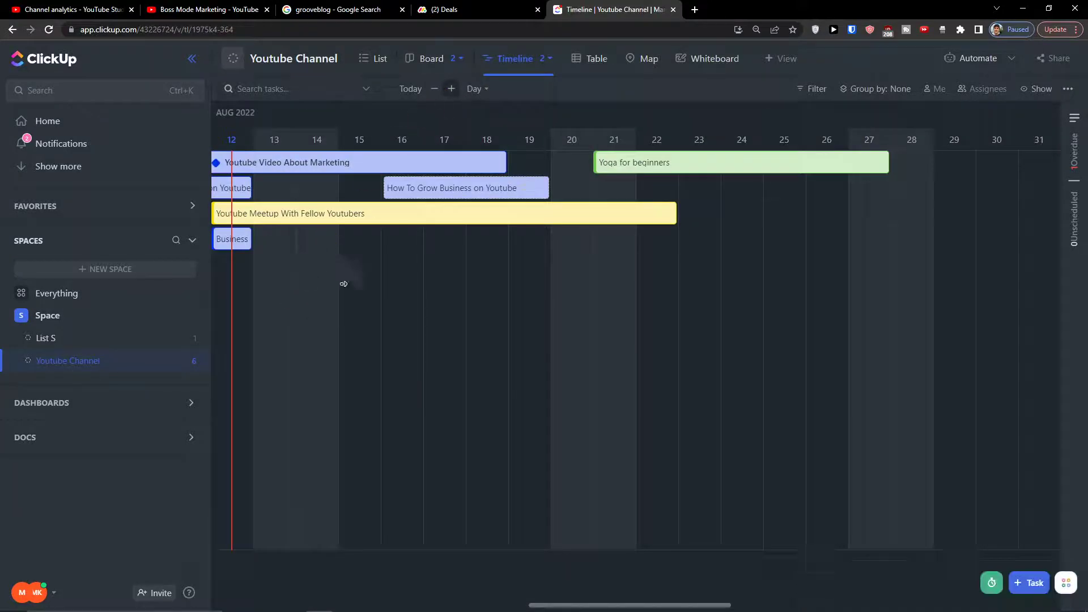
drag(342, 284, 376, 262)
click(497, 142)
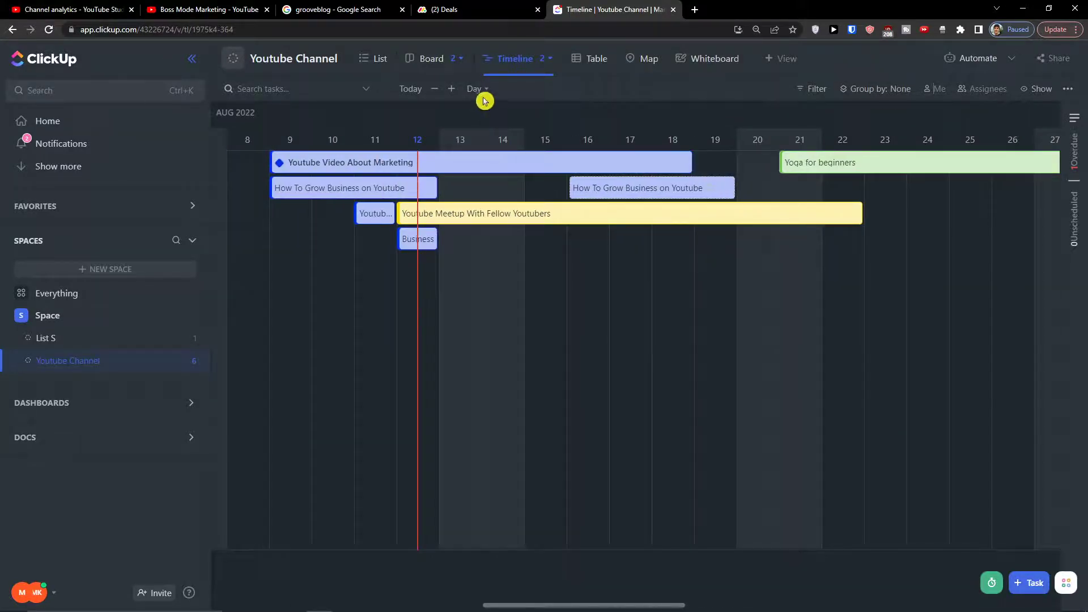
click(479, 93)
click(493, 146)
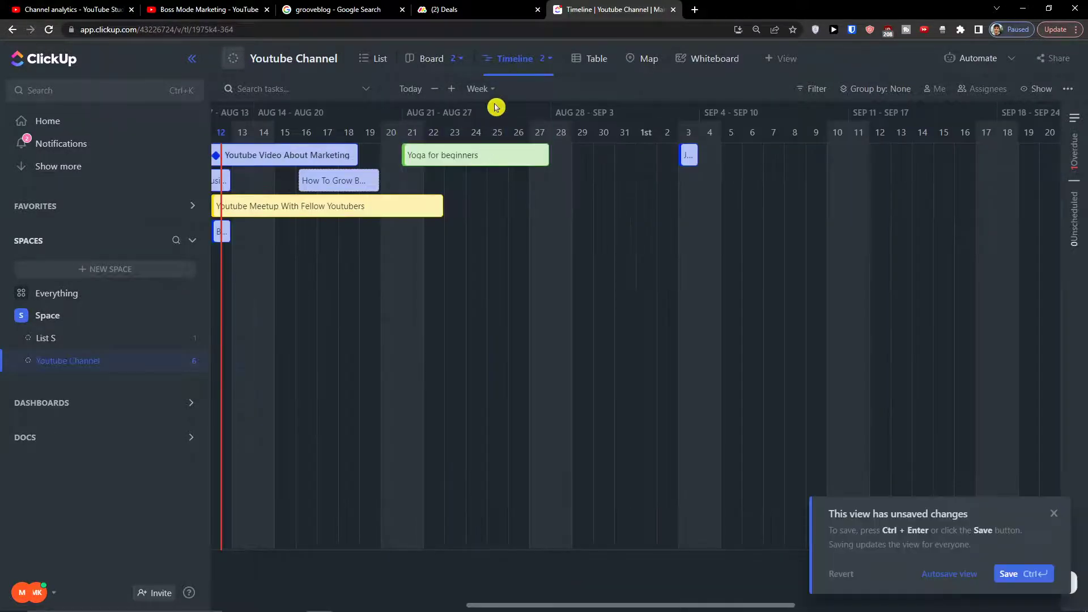
click(479, 89)
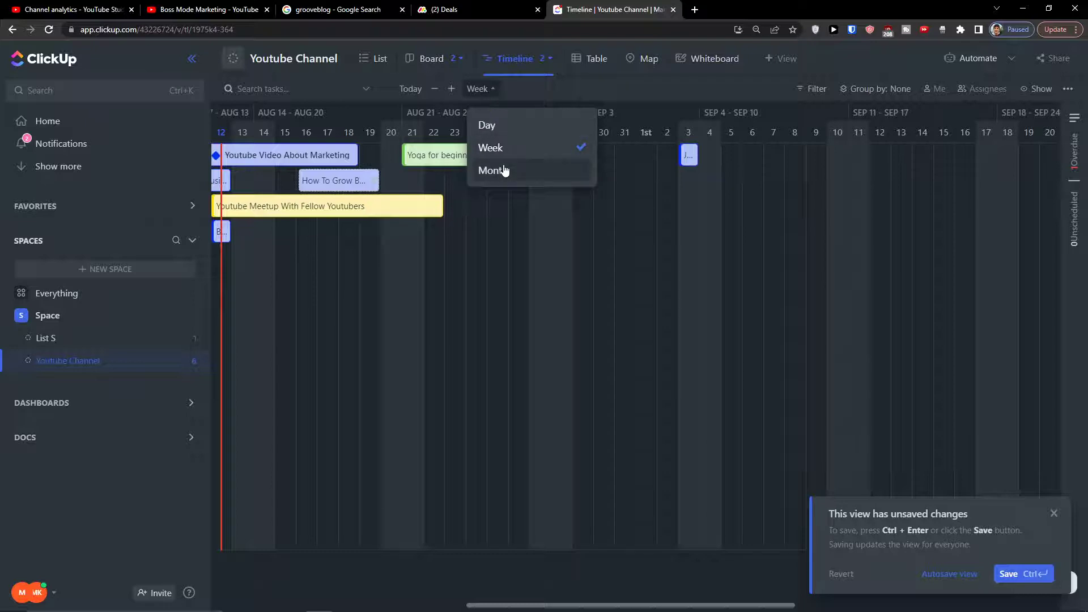
click(502, 170)
click(486, 96)
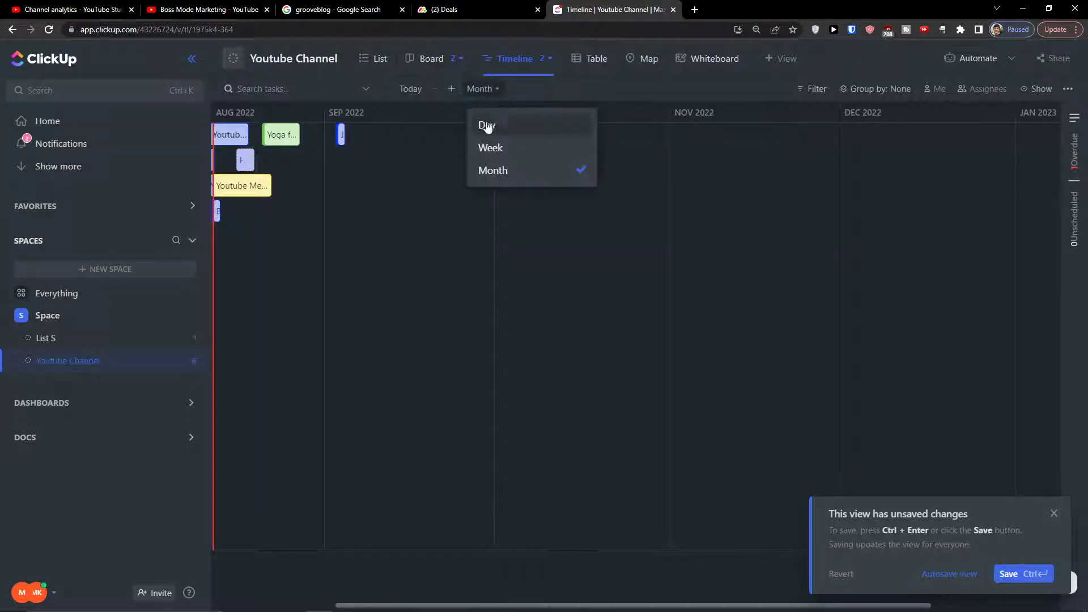
click(483, 125)
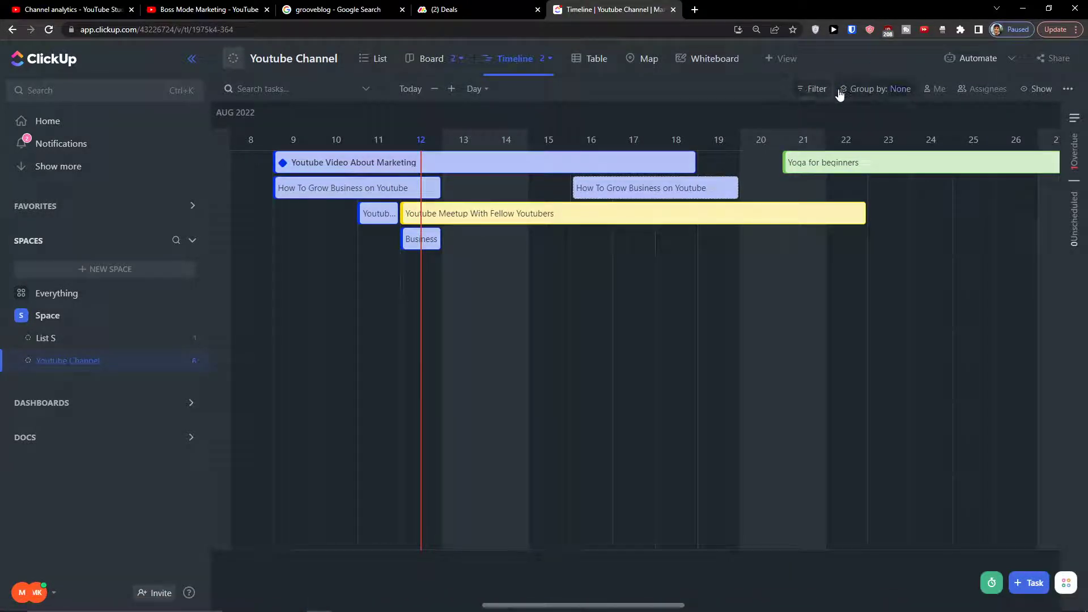
Open the timeline's task filters and close them without changes
click(807, 91)
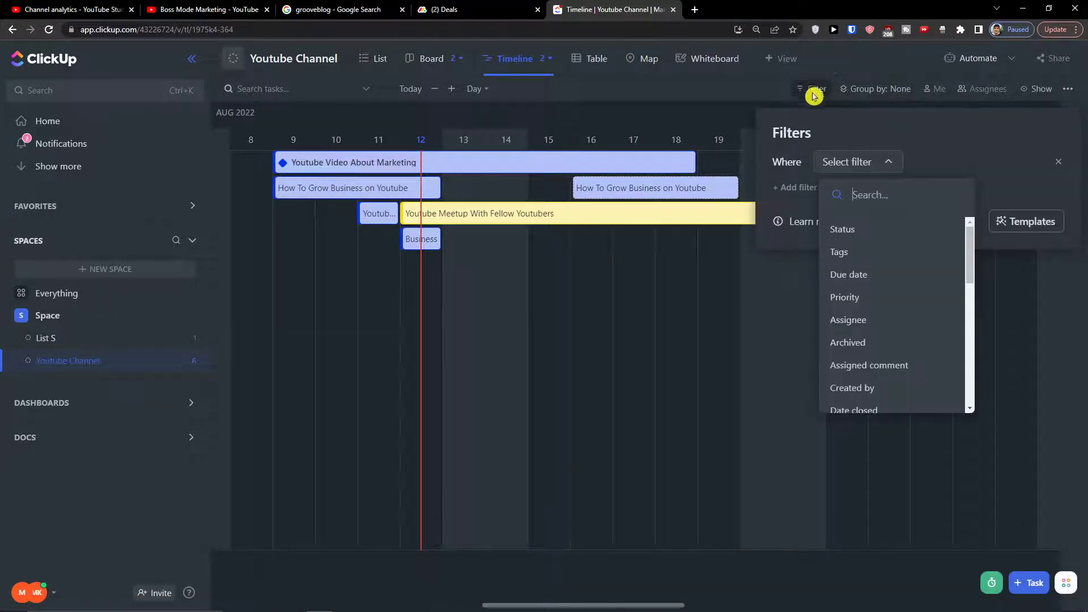
click(778, 269)
click(724, 253)
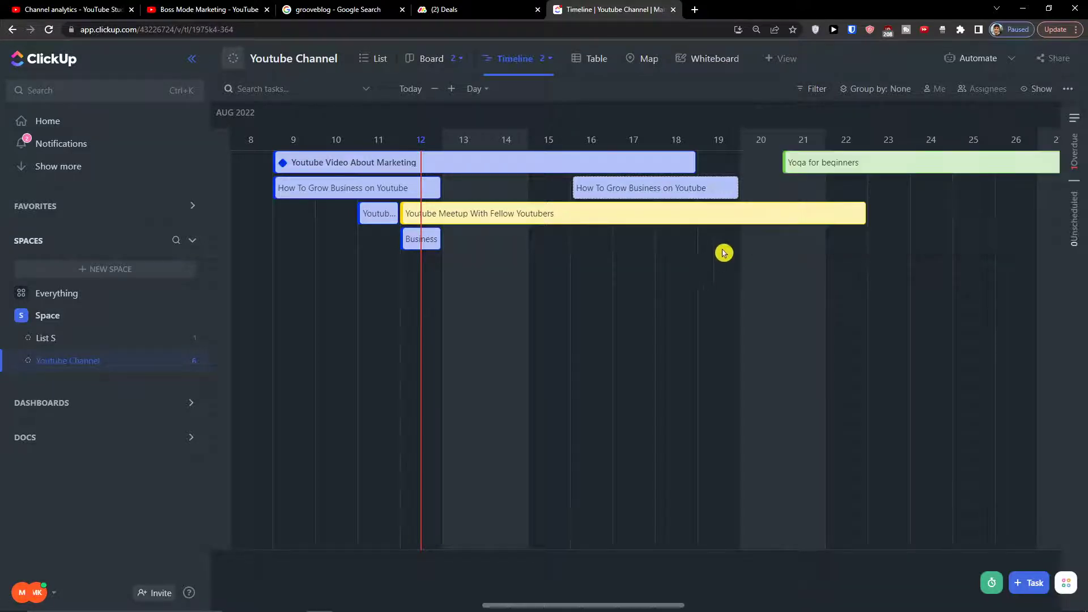
Try grouping by Assignee, then group by Status into Business, Flowers Youtube Channel and Complete rows
click(850, 88)
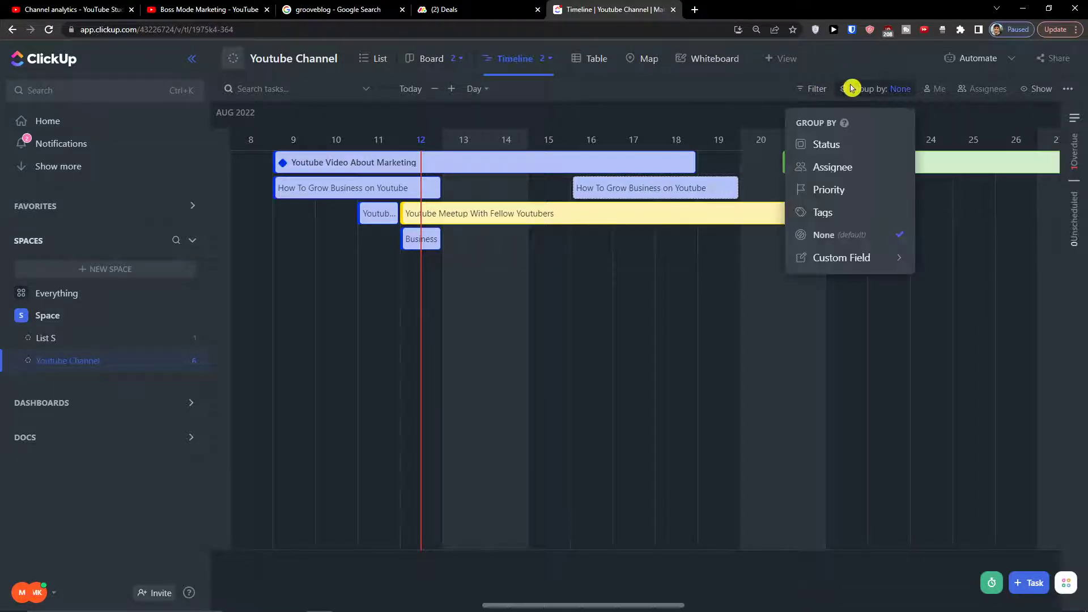
click(855, 166)
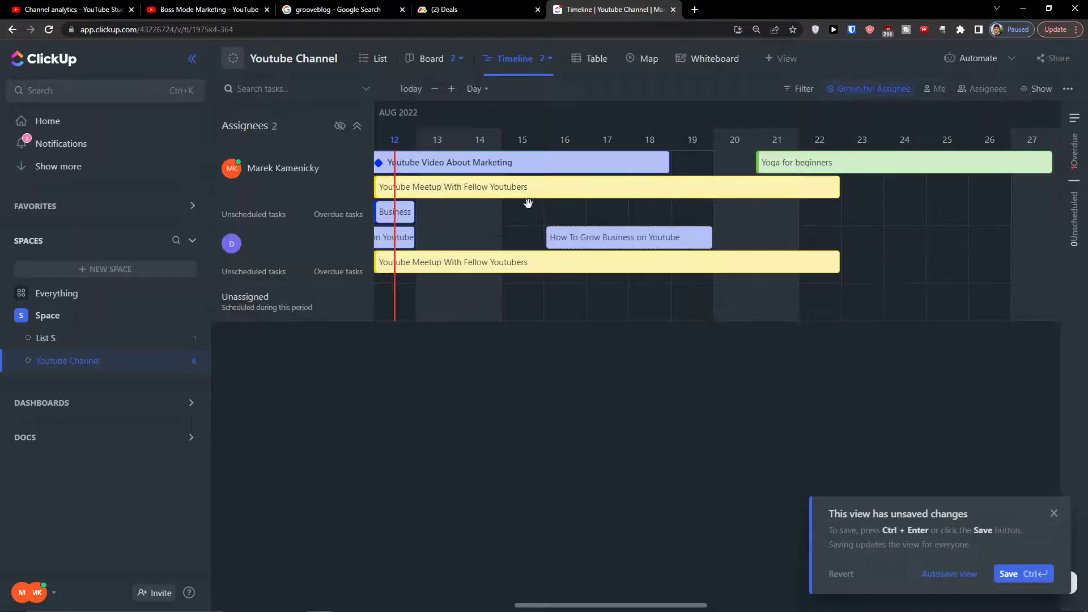
scroll(418, 352, right, 1)
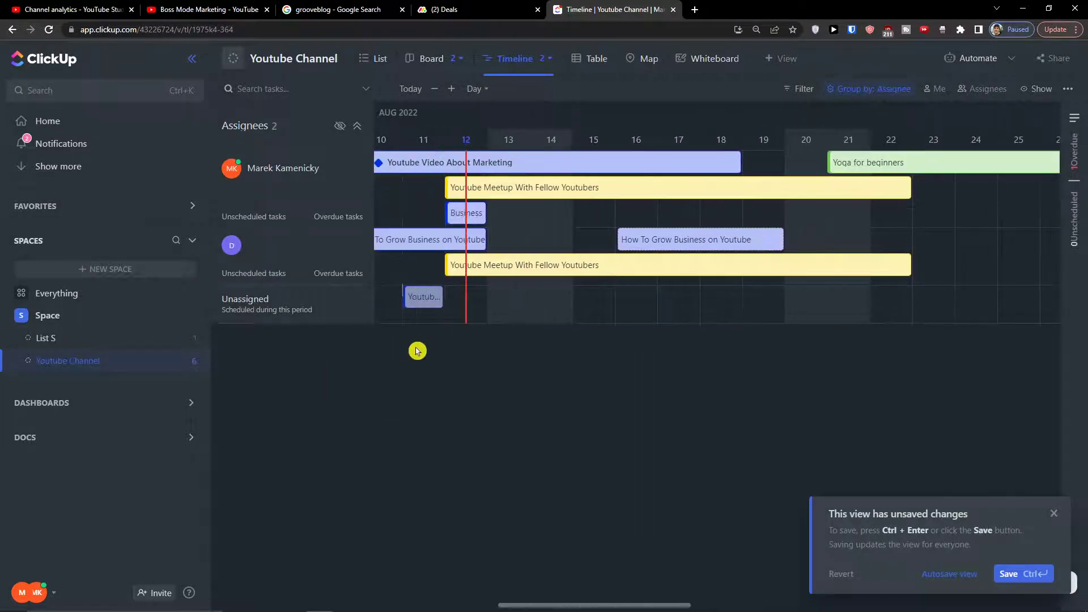
scroll(365, 351, left, 3)
scroll(365, 351, left, 2)
click(852, 89)
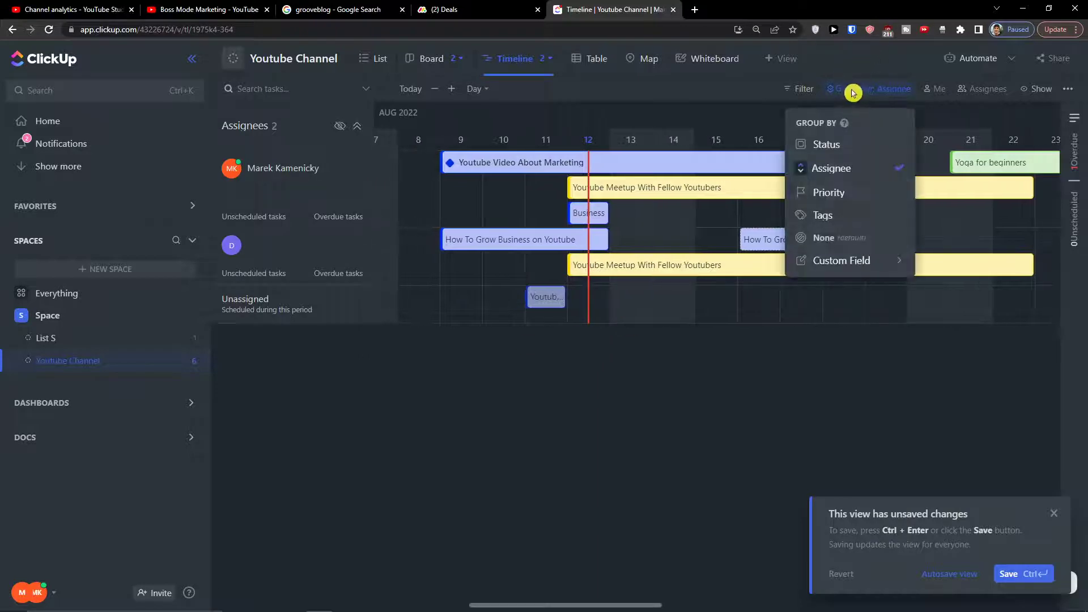
click(827, 145)
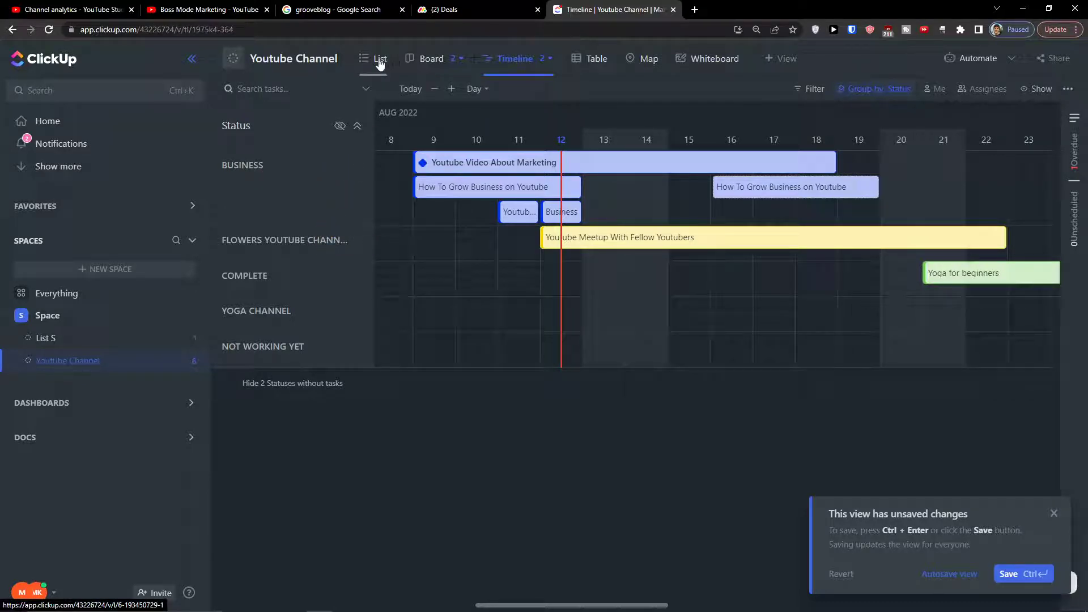
In List view, move 'Youtube video about business' to Yoga Channel and 'Business' to Flowers Youtube Channel
click(379, 64)
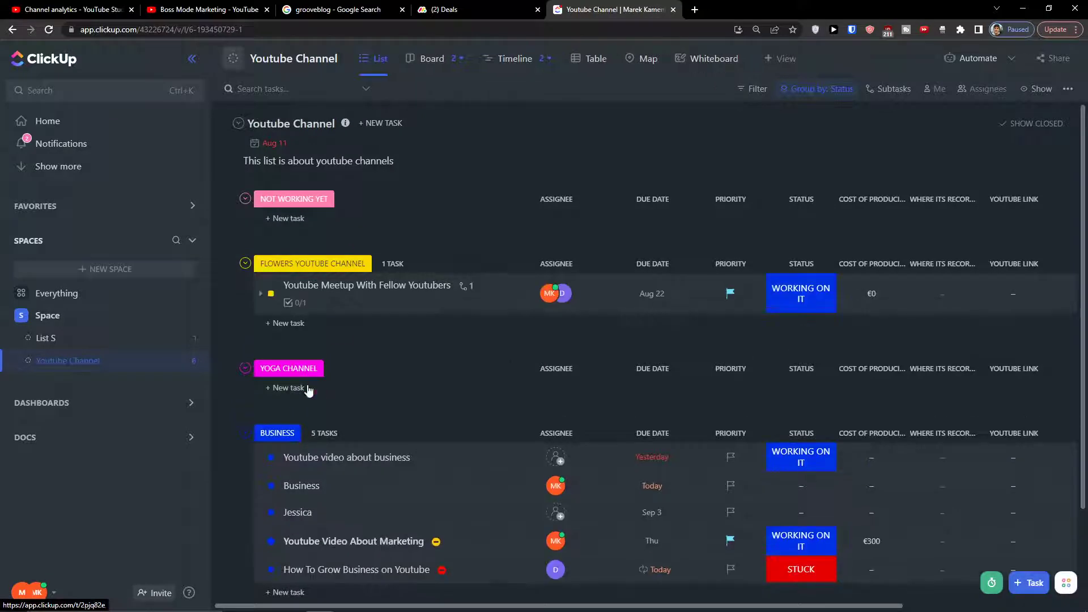
scroll(316, 373, down, 2)
drag(502, 353, 514, 297)
drag(491, 382, 413, 260)
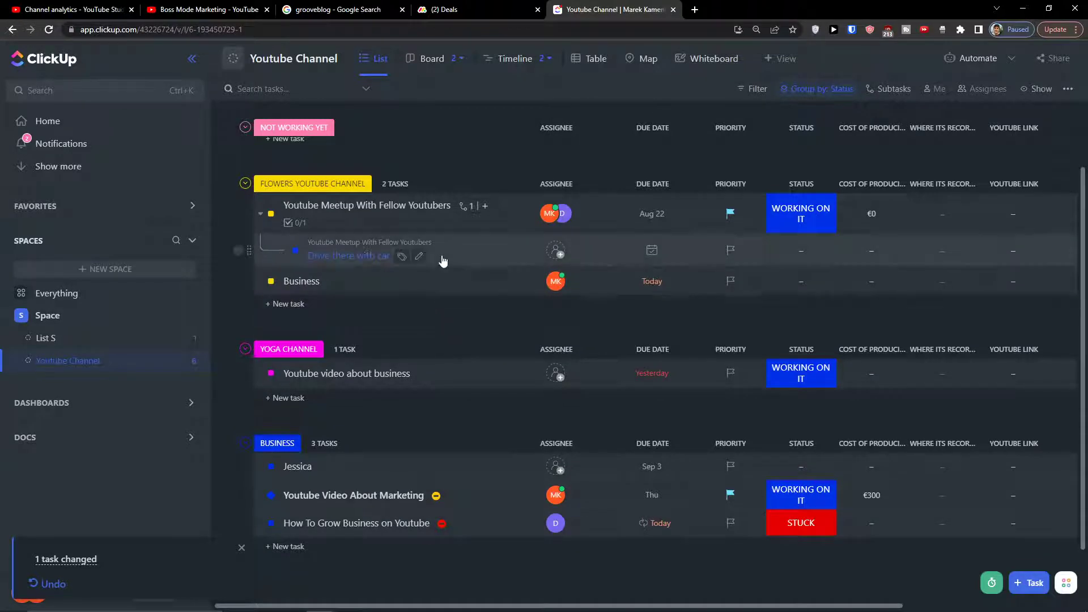
Return to the Timeline view and show its list of timeline views
scroll(532, 112, up, 2)
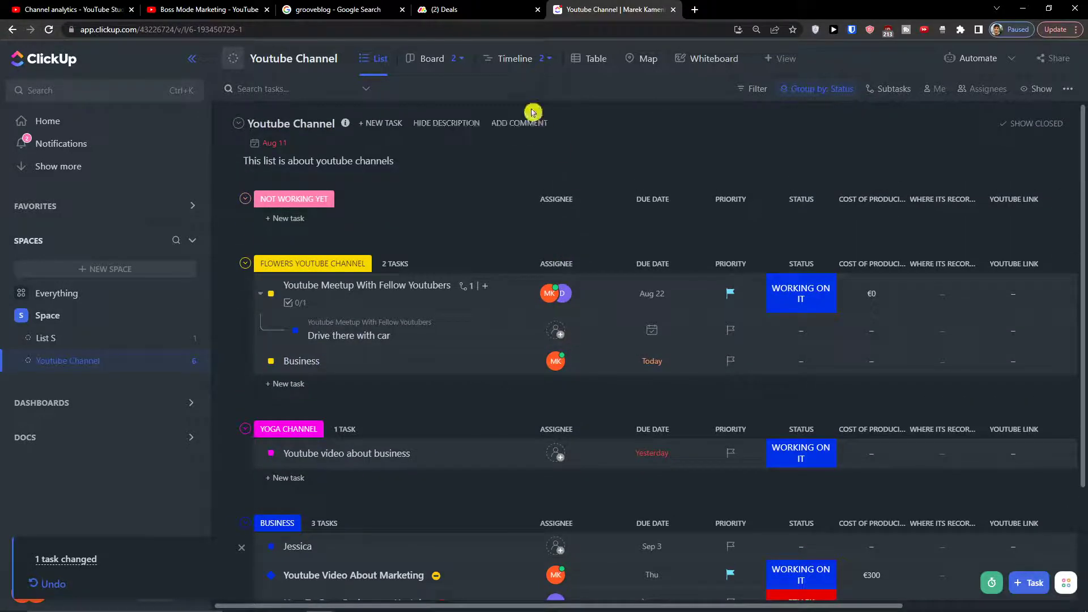
click(527, 64)
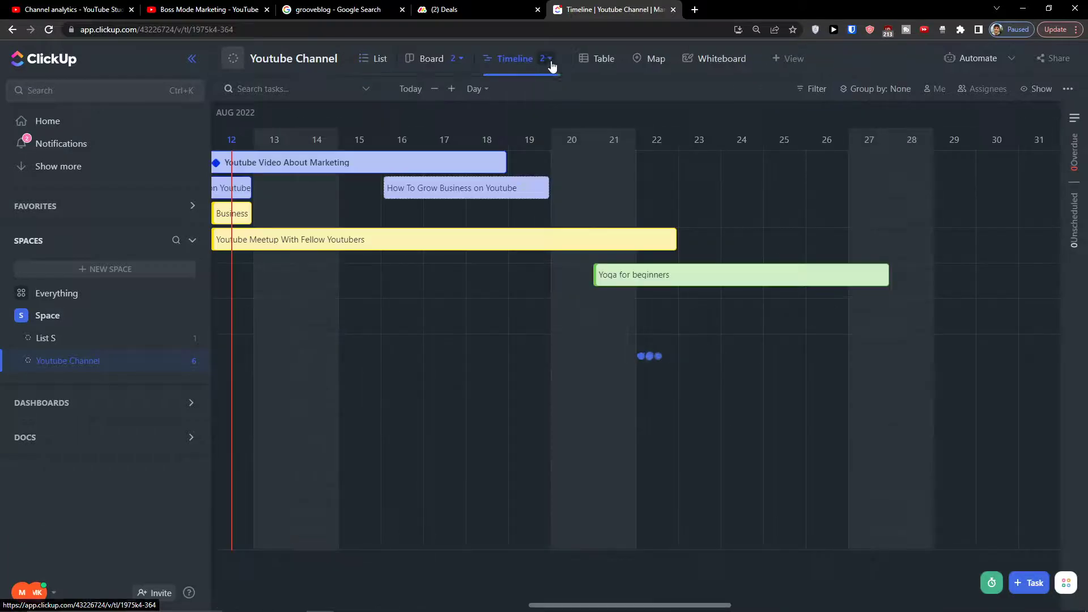
click(553, 61)
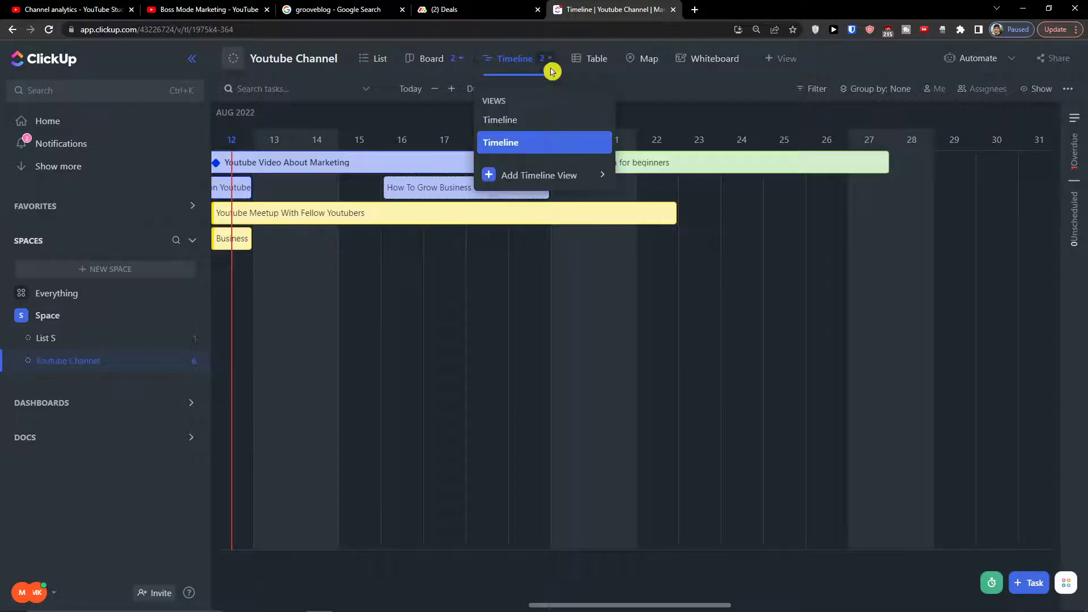
View the second Timeline view, switch back to the original, and regroup it by Status
click(552, 129)
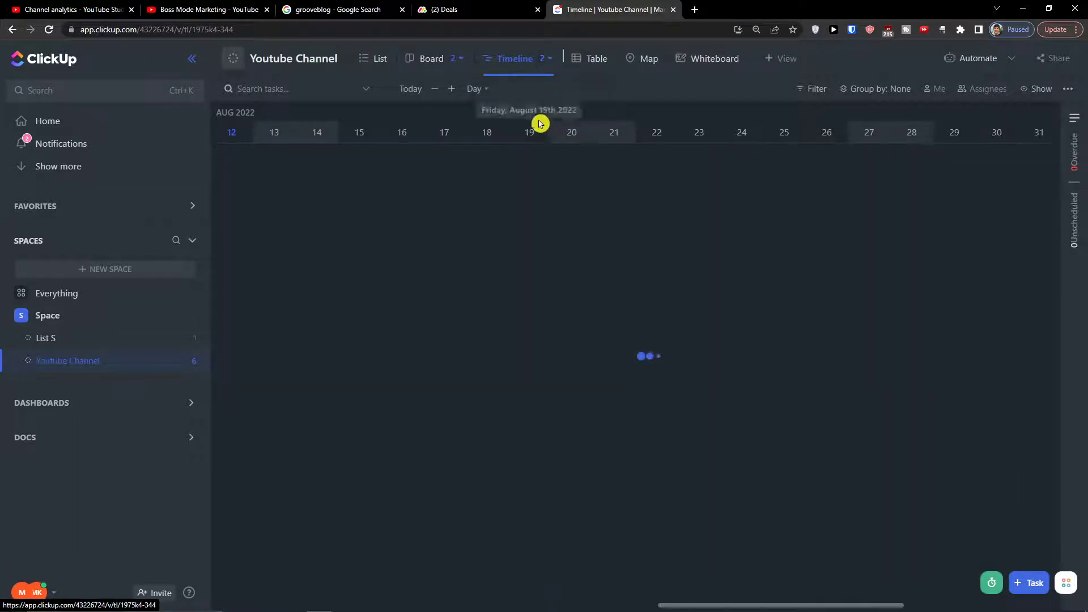
click(547, 60)
click(569, 140)
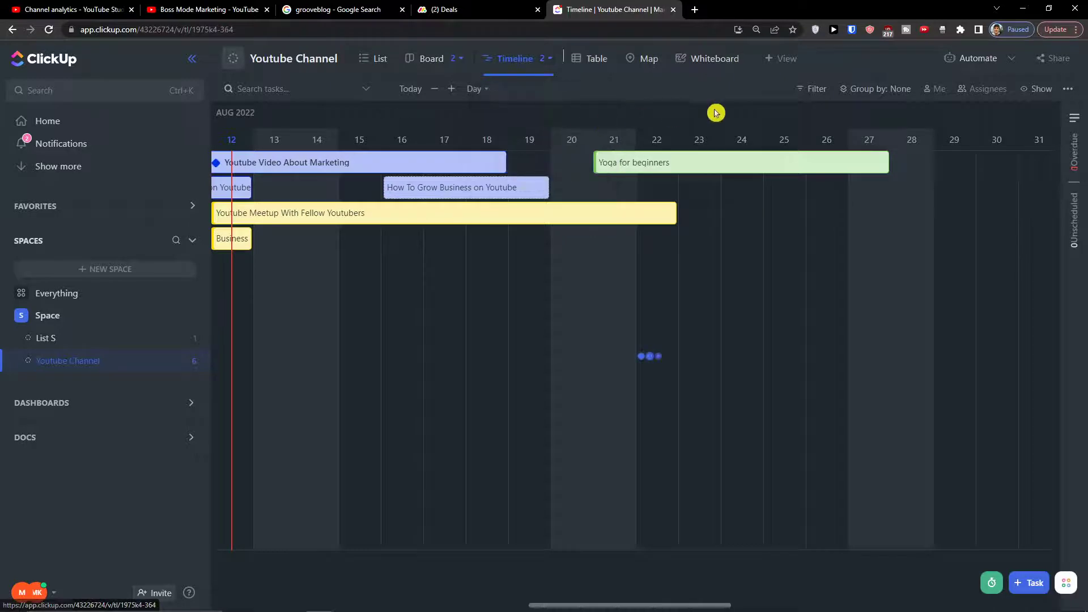
click(845, 91)
click(820, 143)
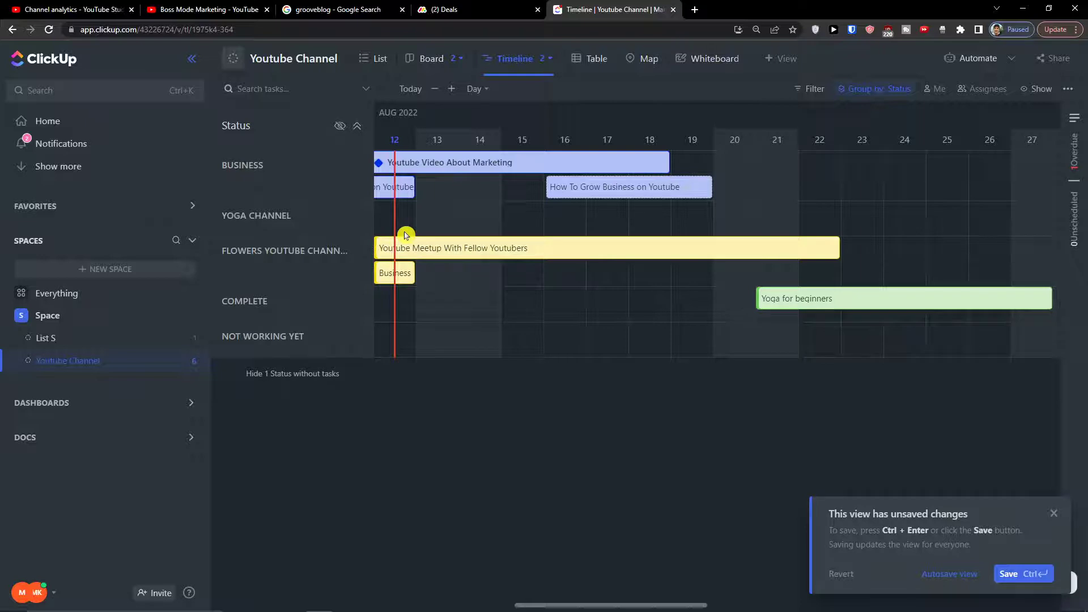
Regroup the timeline by Priority, splitting tasks into Normal and No Priority rows
click(879, 91)
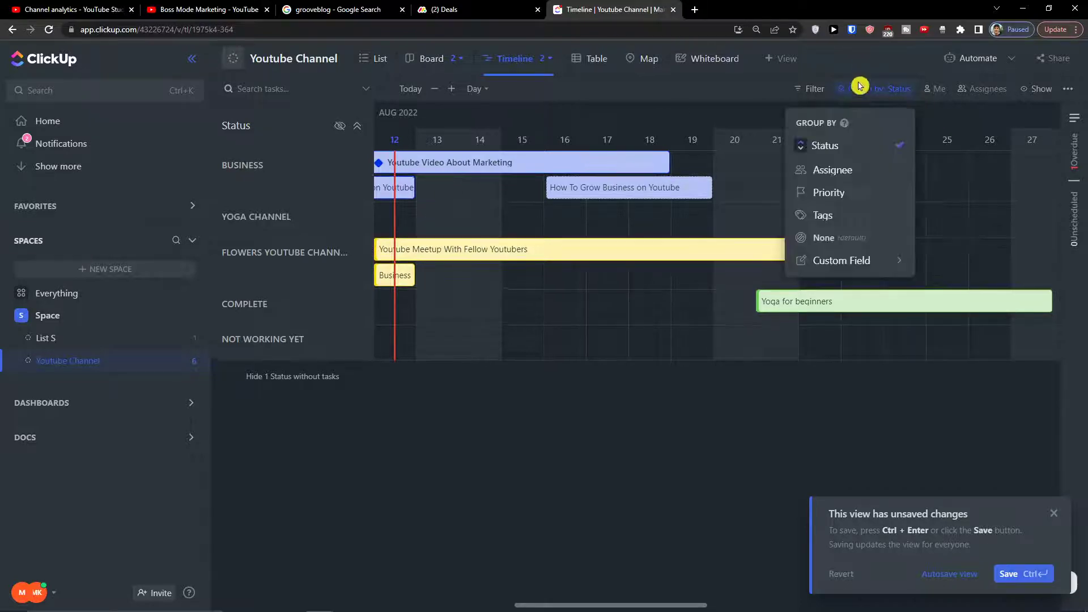
click(867, 194)
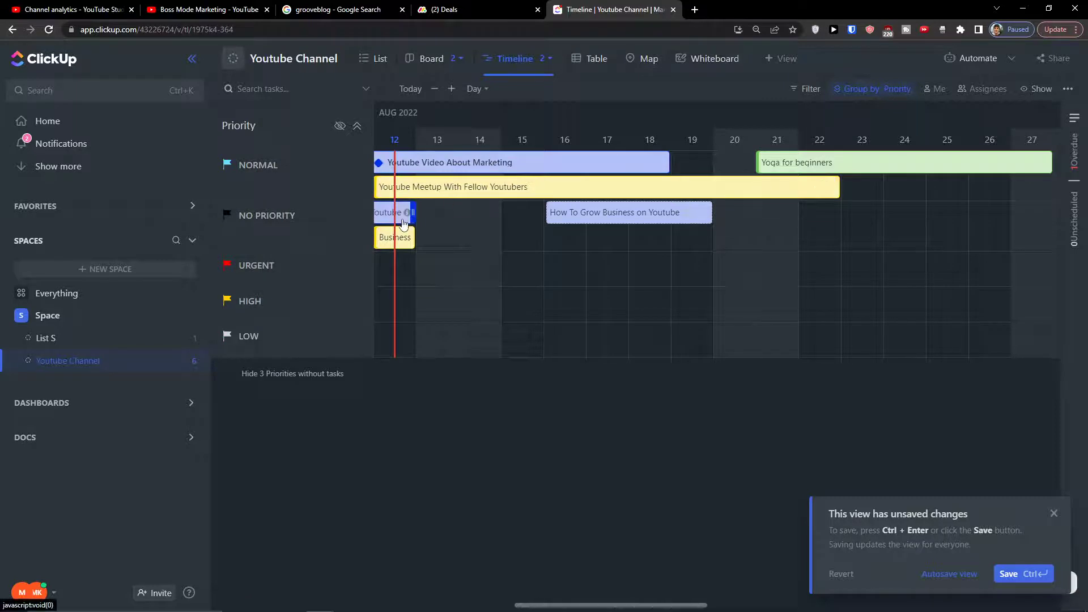
mouse_move(582, 164)
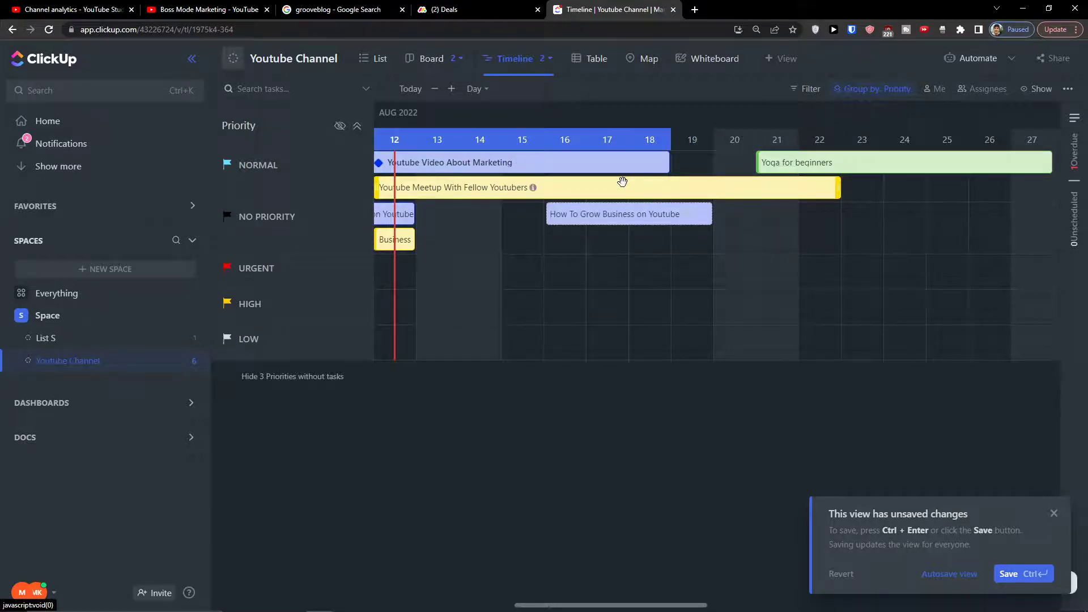
Readjust the Youtube Meetup end date and lengthen the first How To Grow Business bar
drag(837, 187, 797, 188)
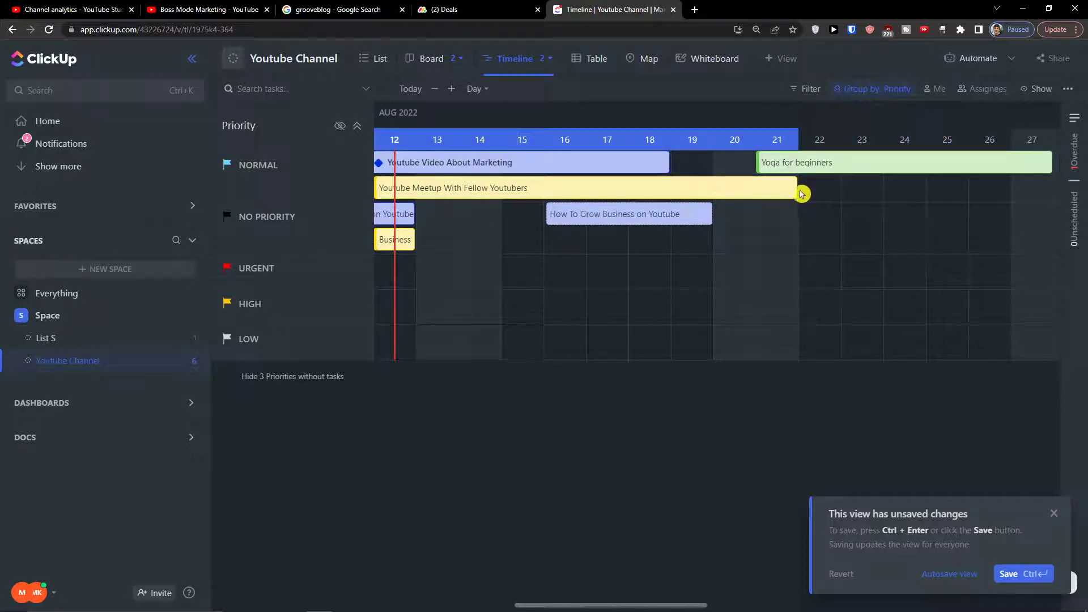
drag(799, 192, 838, 190)
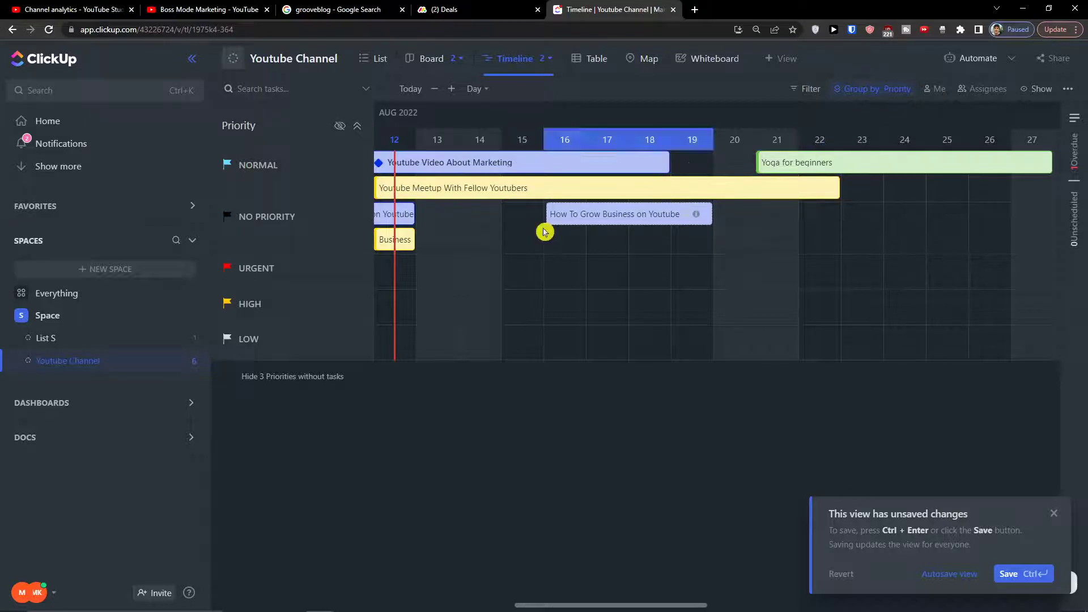
drag(418, 215, 932, 219)
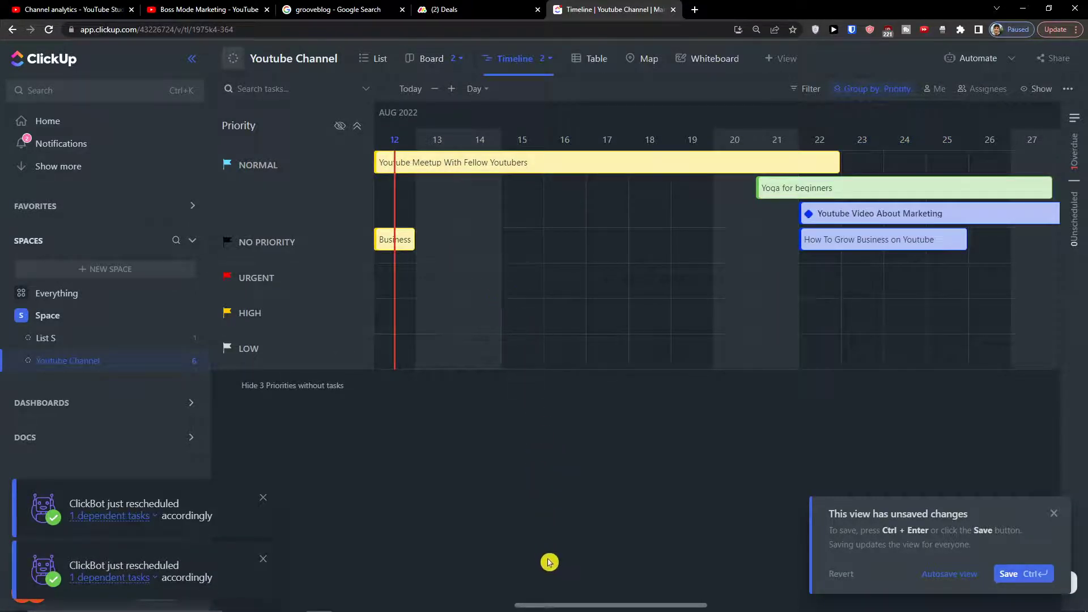
drag(578, 602, 535, 602)
Move the pink task to the 16th, make Yoga for beginners High and Marketing Urgent (13–22)
drag(522, 248, 751, 221)
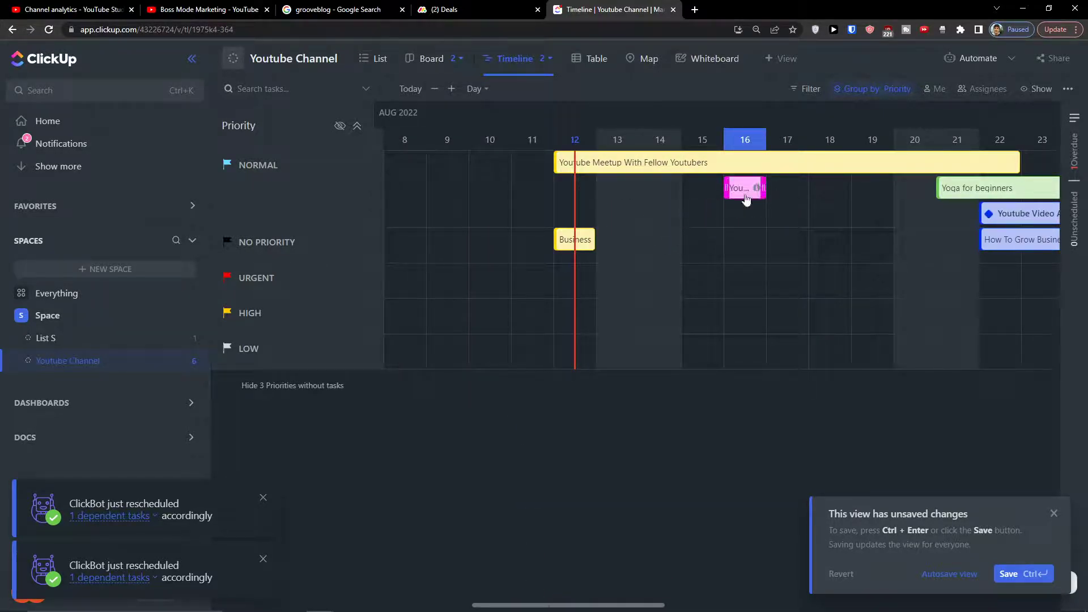
drag(963, 188, 822, 312)
drag(995, 229, 647, 292)
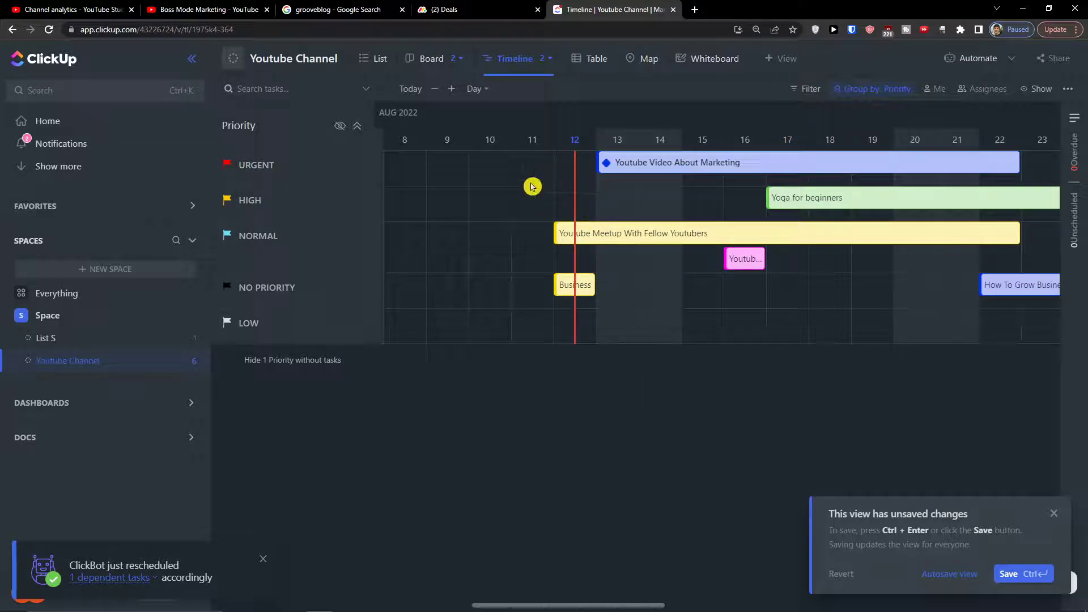
Return the day-scale timeline to today's dates and hide the empty unlabeled priority row
click(433, 94)
click(452, 89)
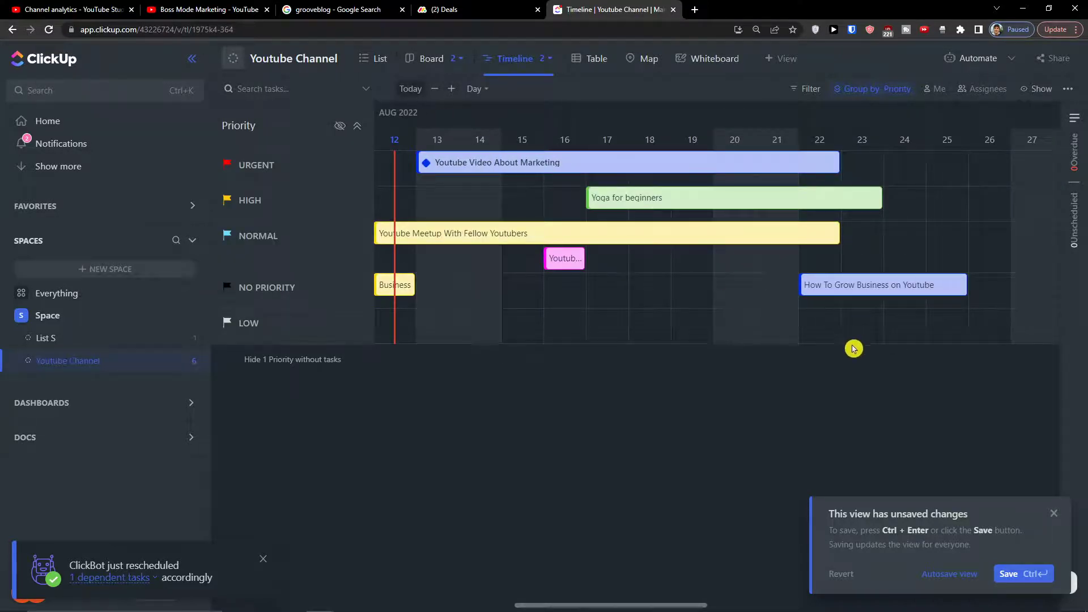
scroll(753, 376, left, 10)
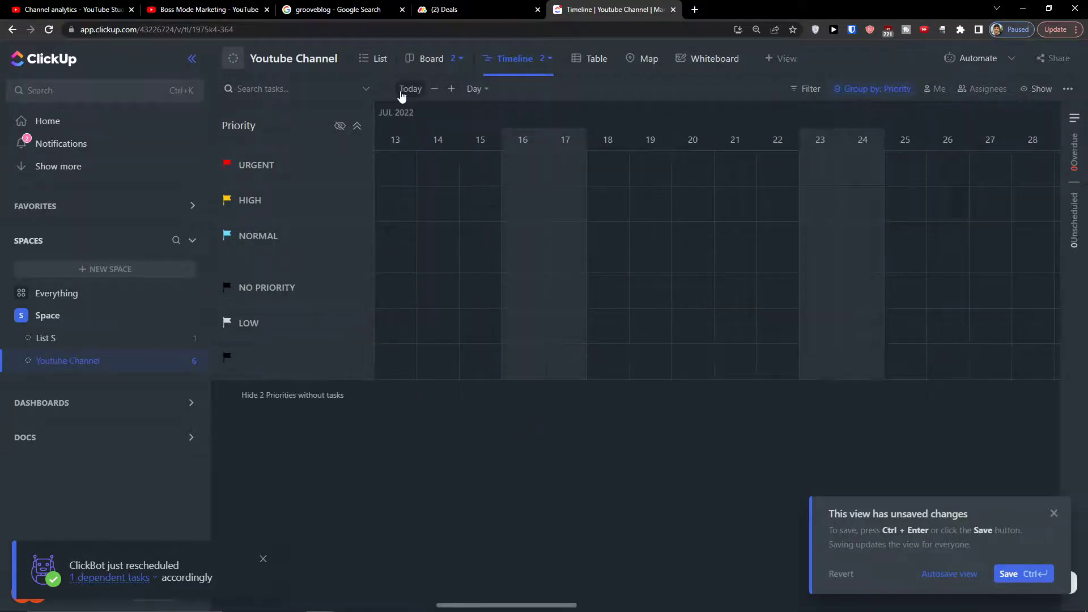
click(405, 91)
click(418, 213)
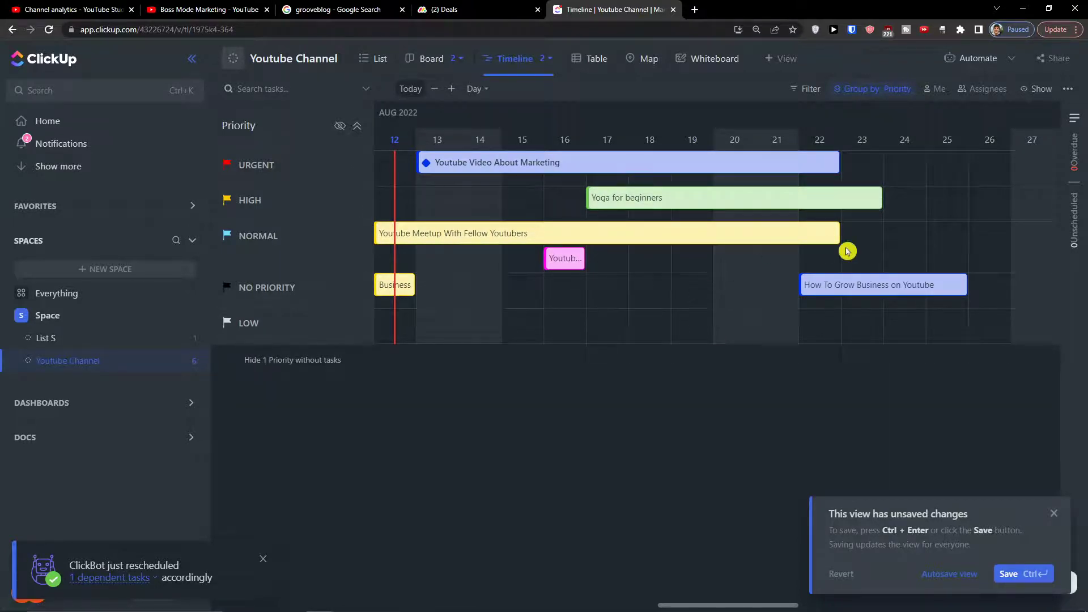
click(1071, 87)
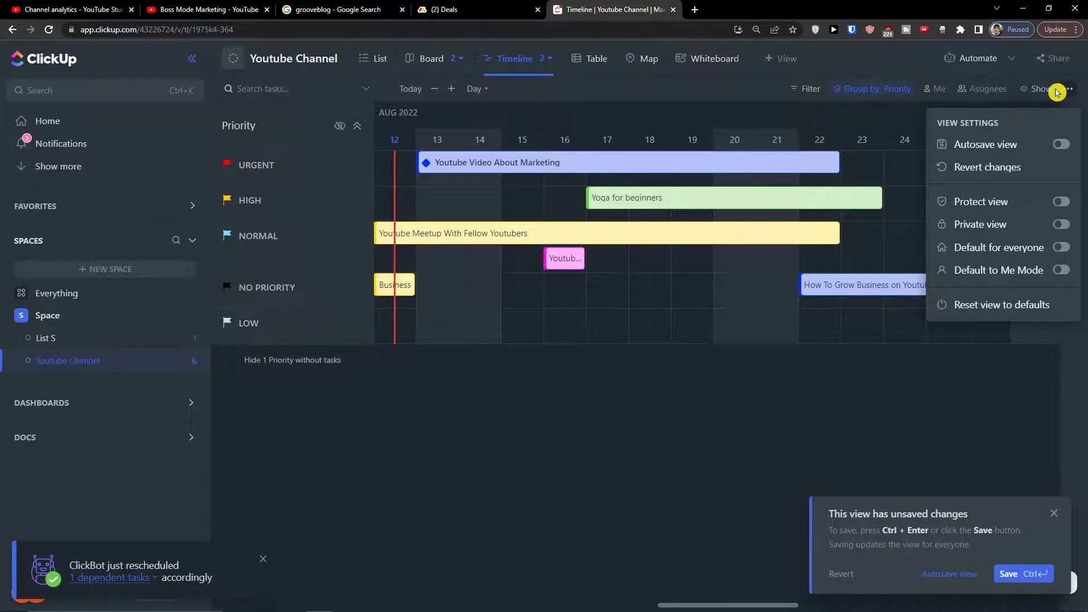
Close the view settings unchanged and show the Group by choices with the Custom Field list
click(319, 127)
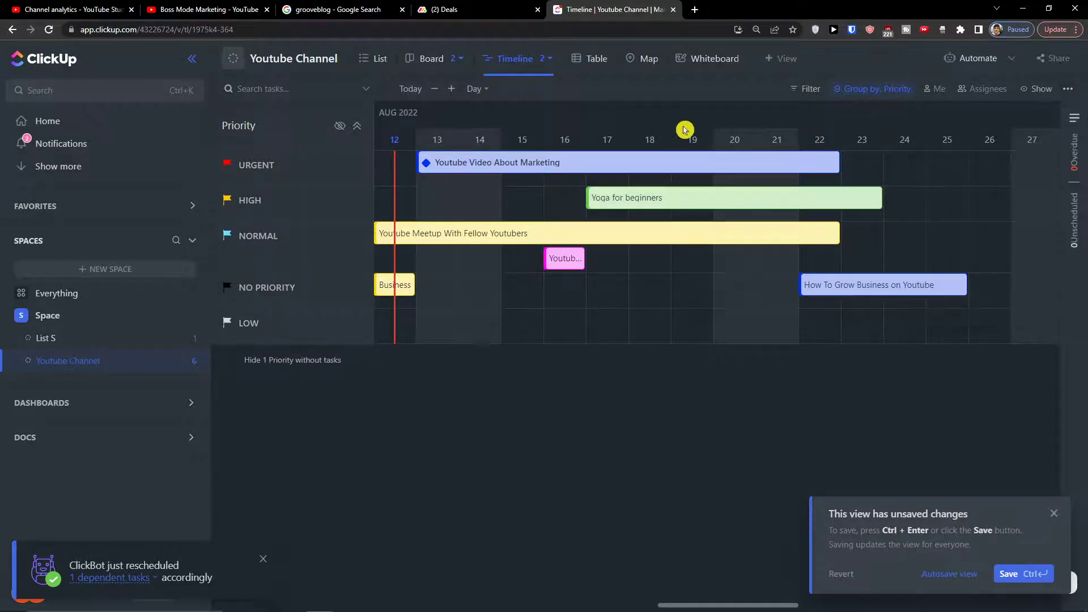
click(872, 89)
mouse_move(815, 265)
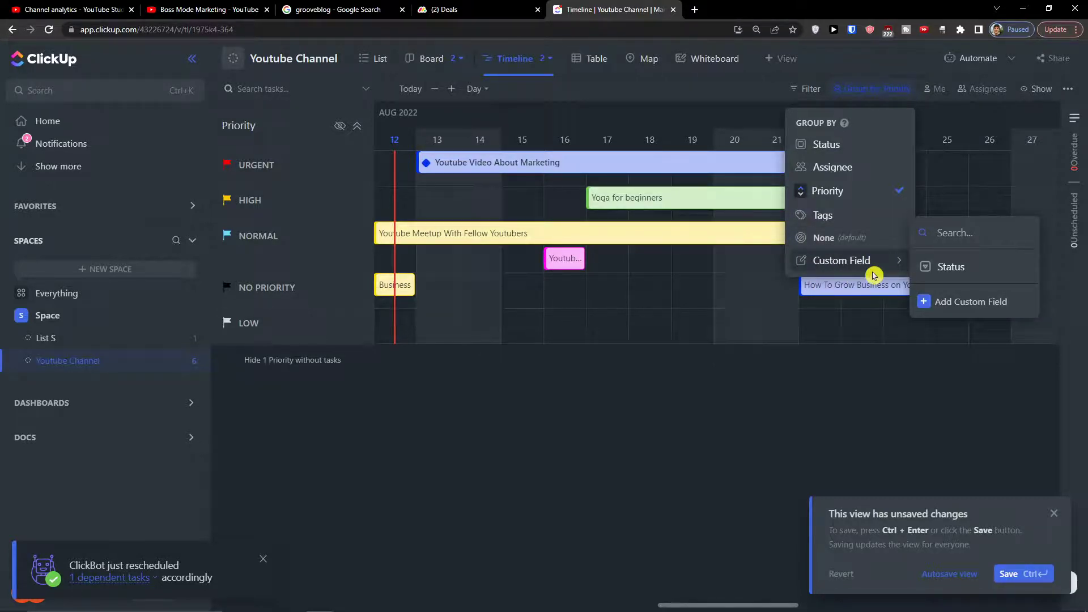
Group by the Status field, then drag the pink task and Marketing task (days 13–22) into DONE
click(920, 275)
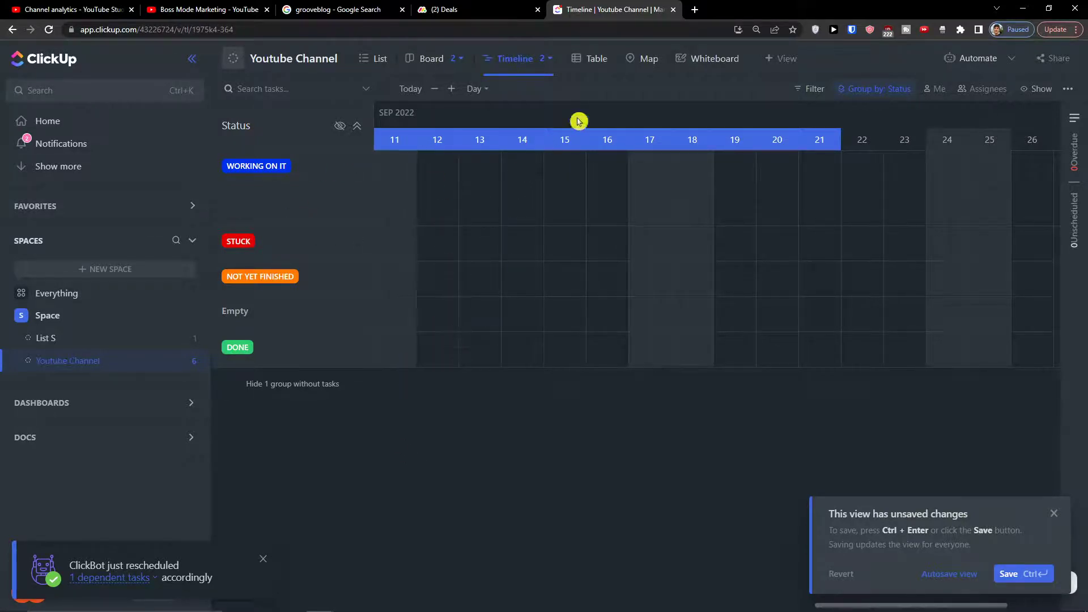
click(421, 89)
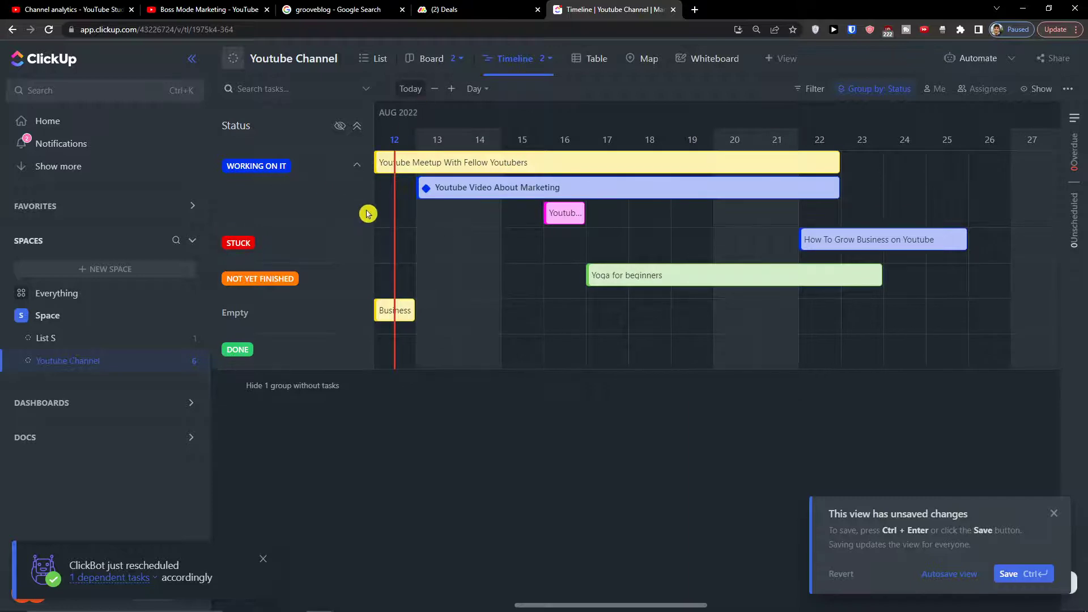
drag(564, 214, 552, 354)
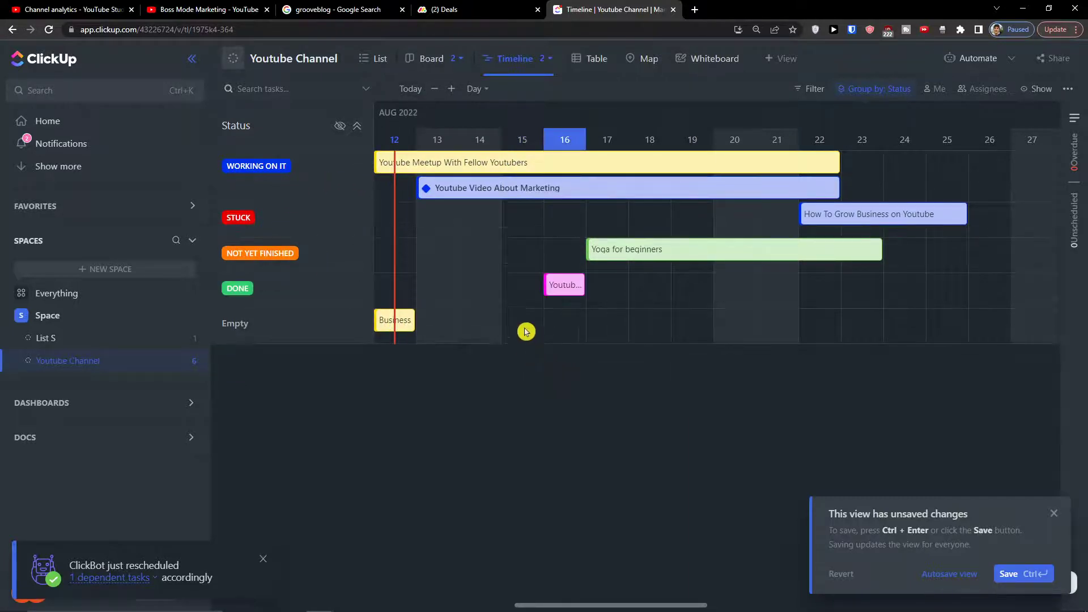
drag(665, 187, 821, 288)
drag(753, 279, 543, 286)
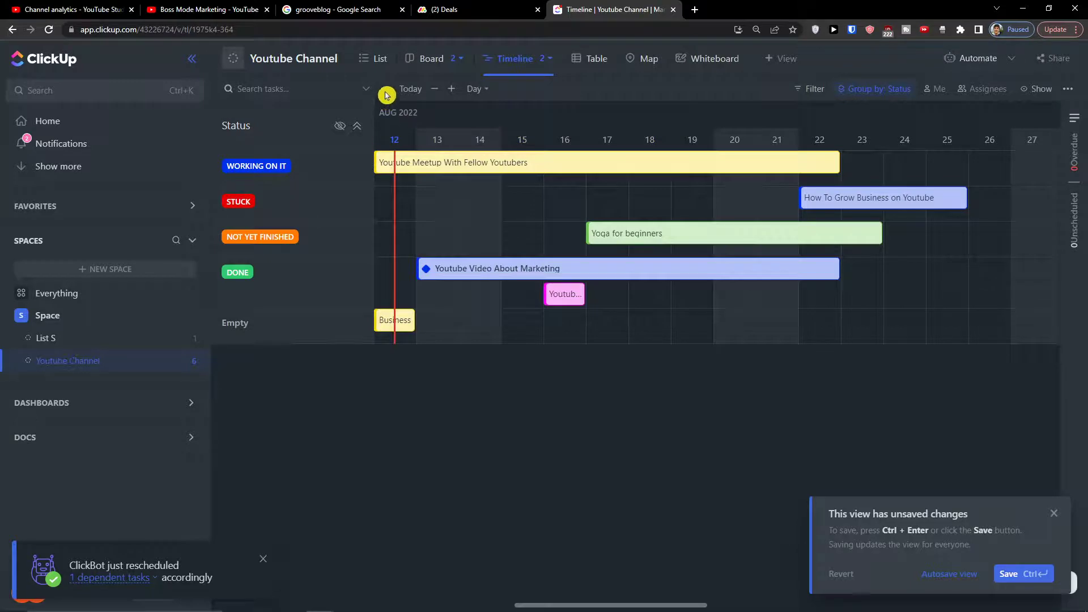
From the List view, delete one of the two Timeline views so only one remains
click(380, 63)
scroll(427, 374, down, 1)
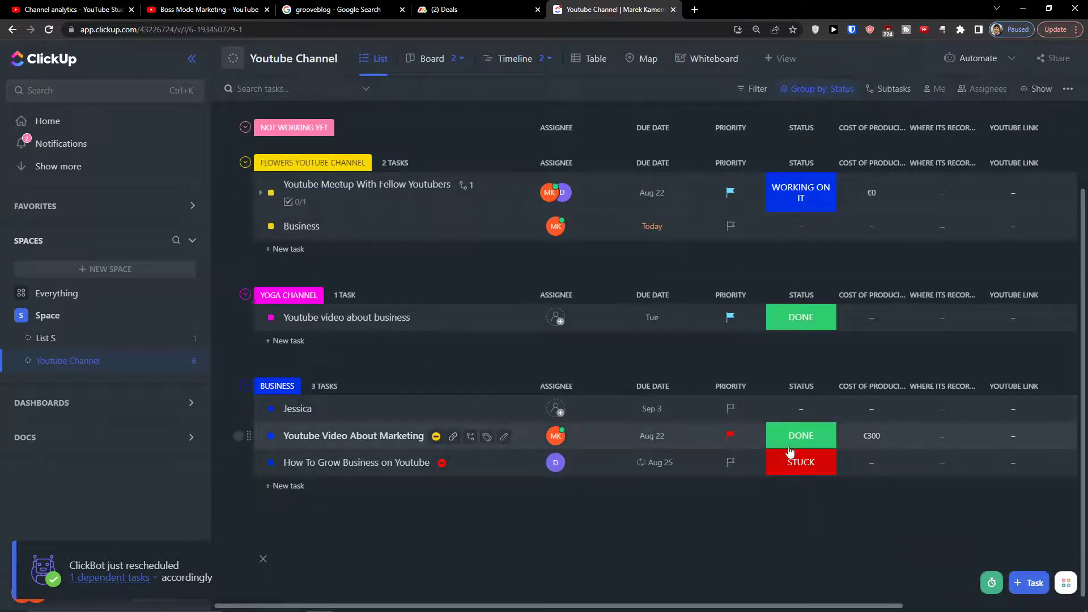
scroll(802, 432, up, 2)
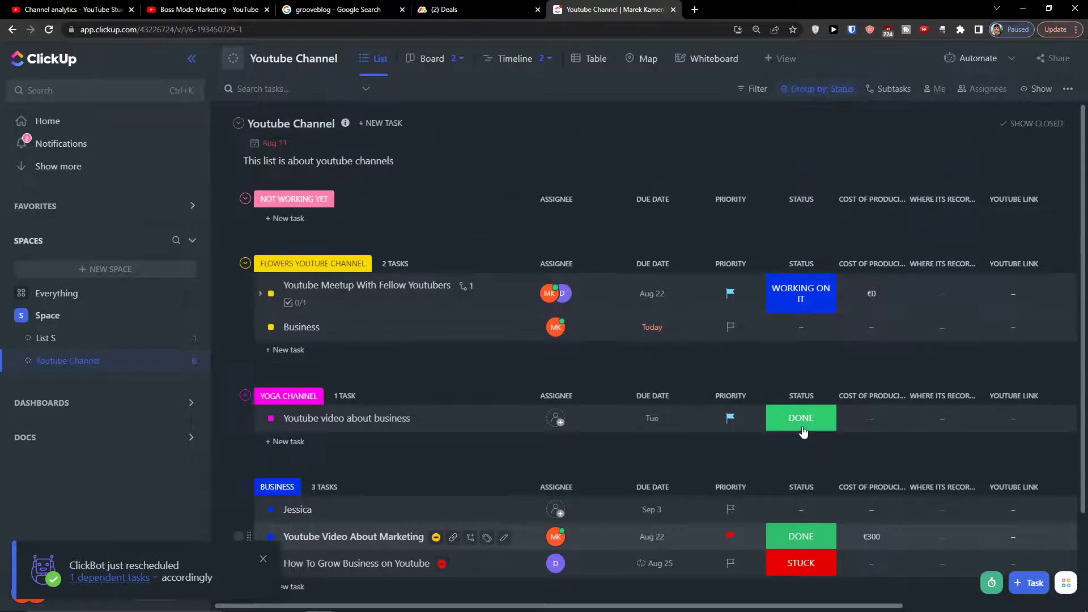
click(543, 60)
click(599, 119)
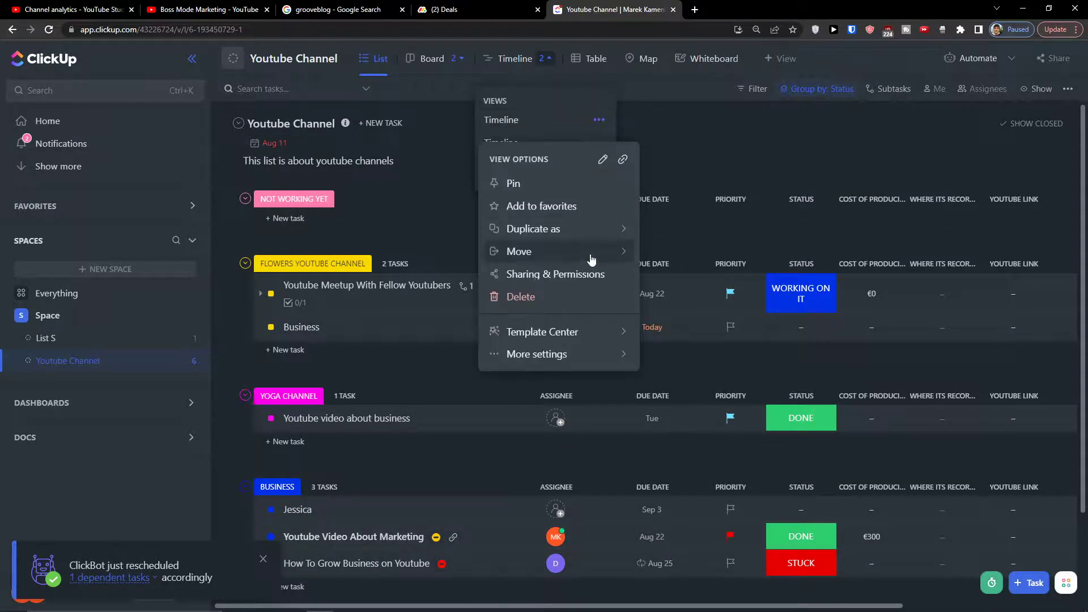
click(589, 294)
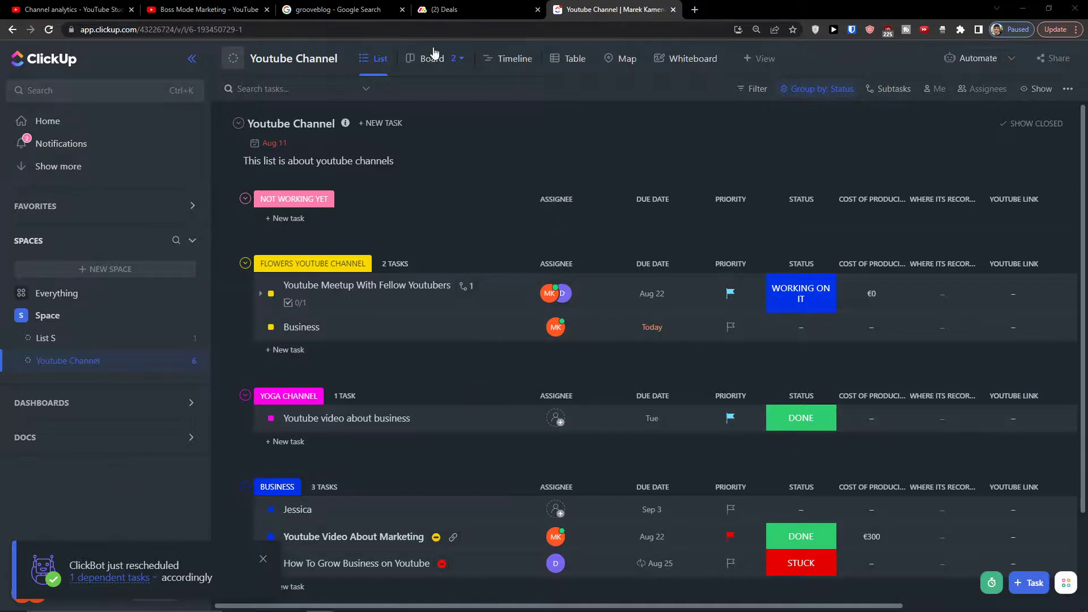
Check the remaining Timeline view without adding a view, then show the Board with DONE, WORKING ON IT and STUCK columns
click(502, 60)
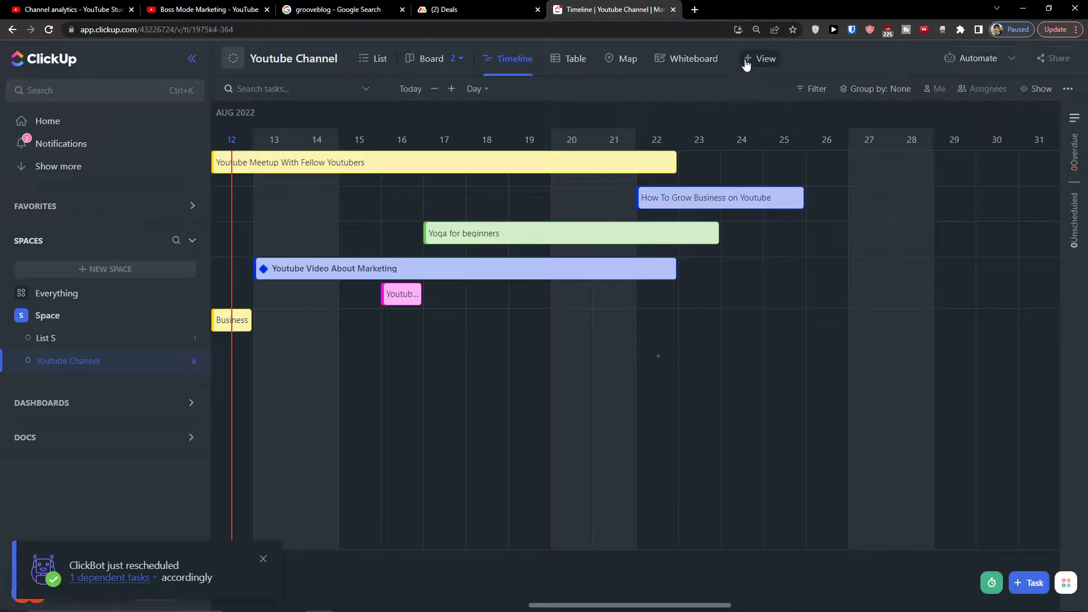
click(746, 58)
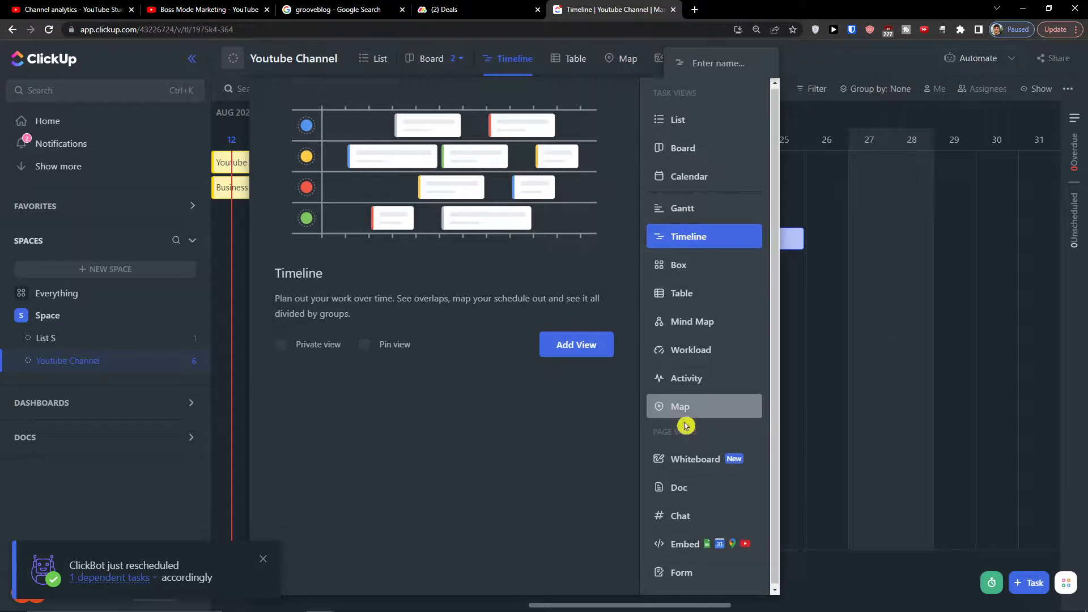
click(814, 453)
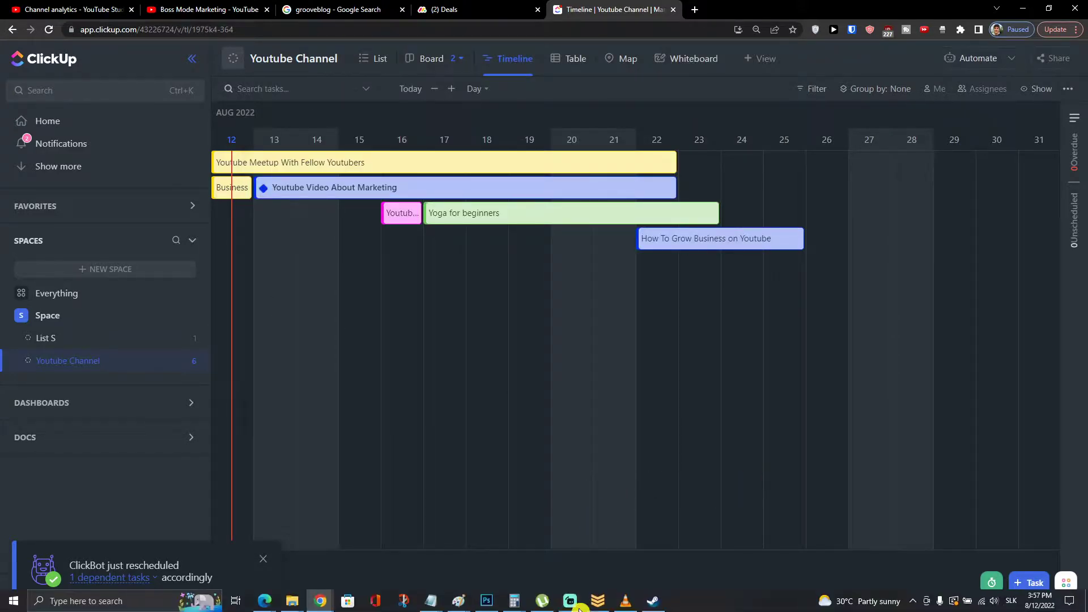
drag(583, 605, 554, 605)
click(426, 67)
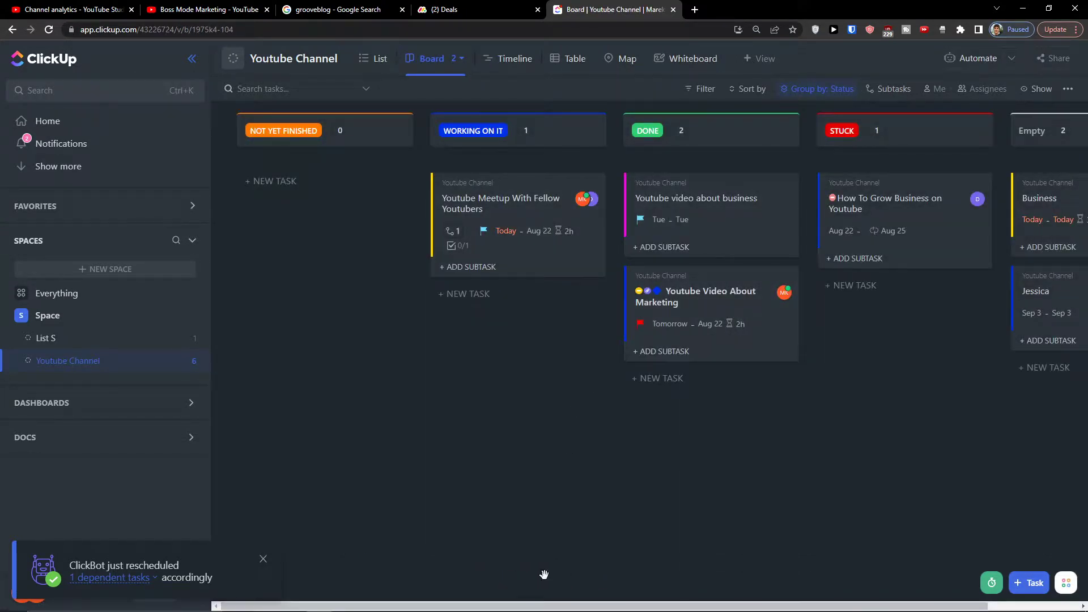
Return to the single Timeline view and scroll left to show Youtube Meetup spanning August 12–22
mouse_move(786, 294)
click(383, 67)
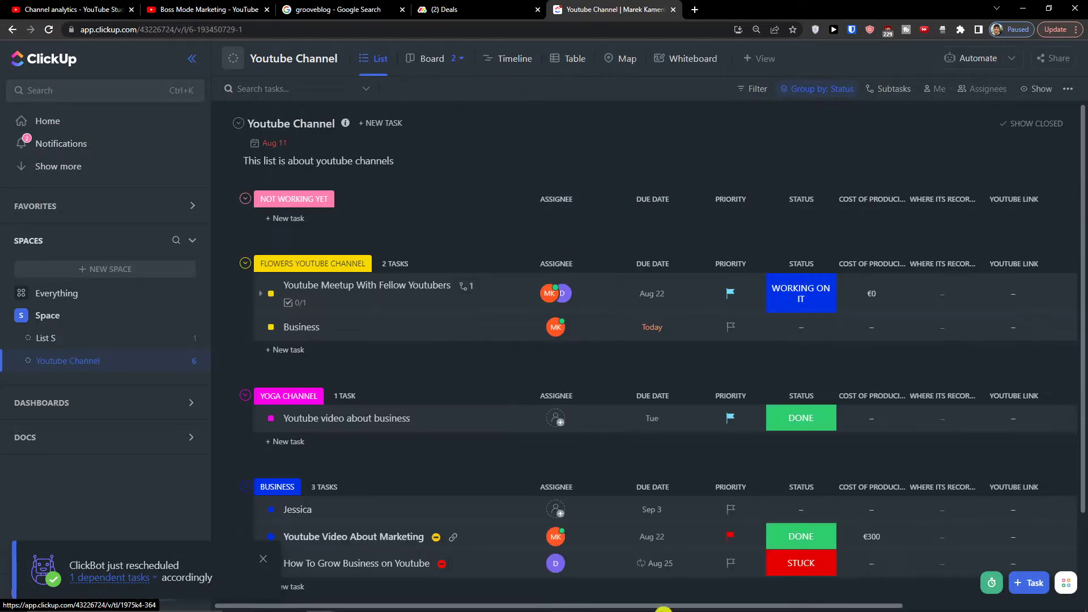
mouse_move(652, 609)
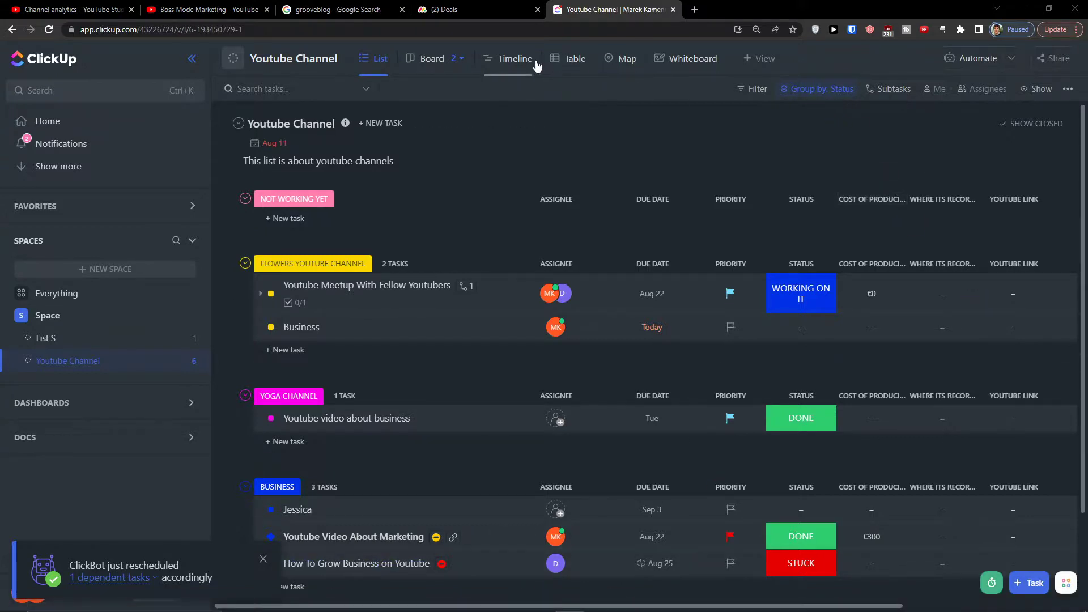
click(507, 61)
mouse_move(435, 608)
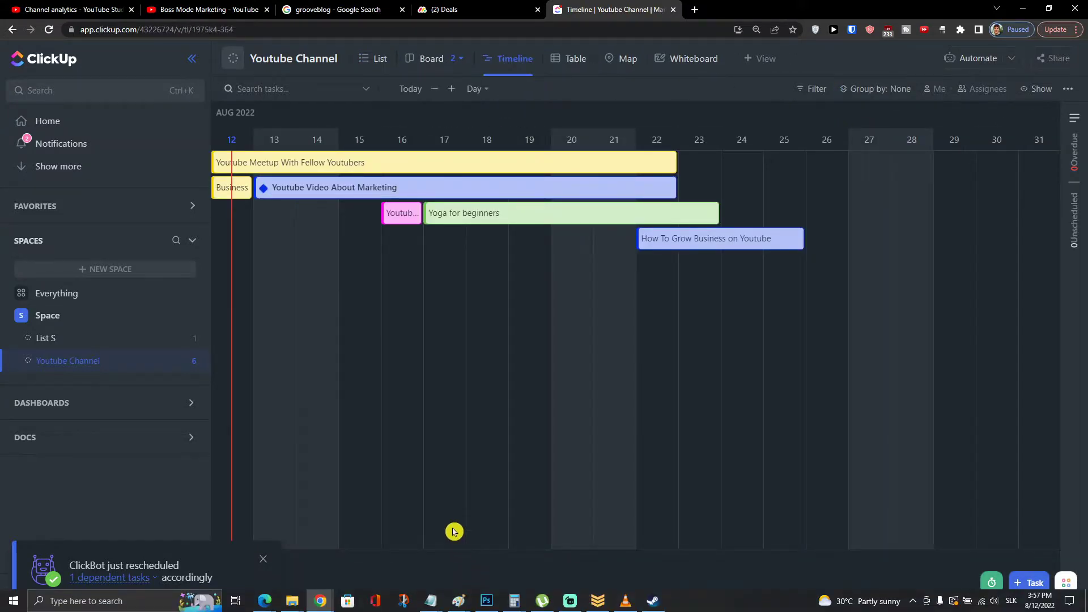
drag(575, 602, 535, 606)
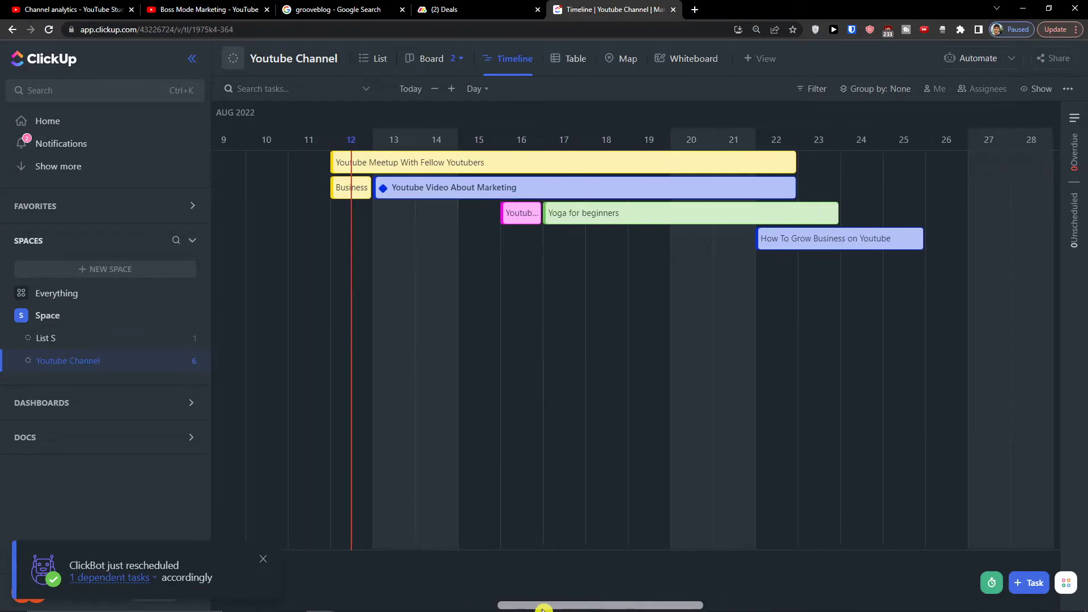